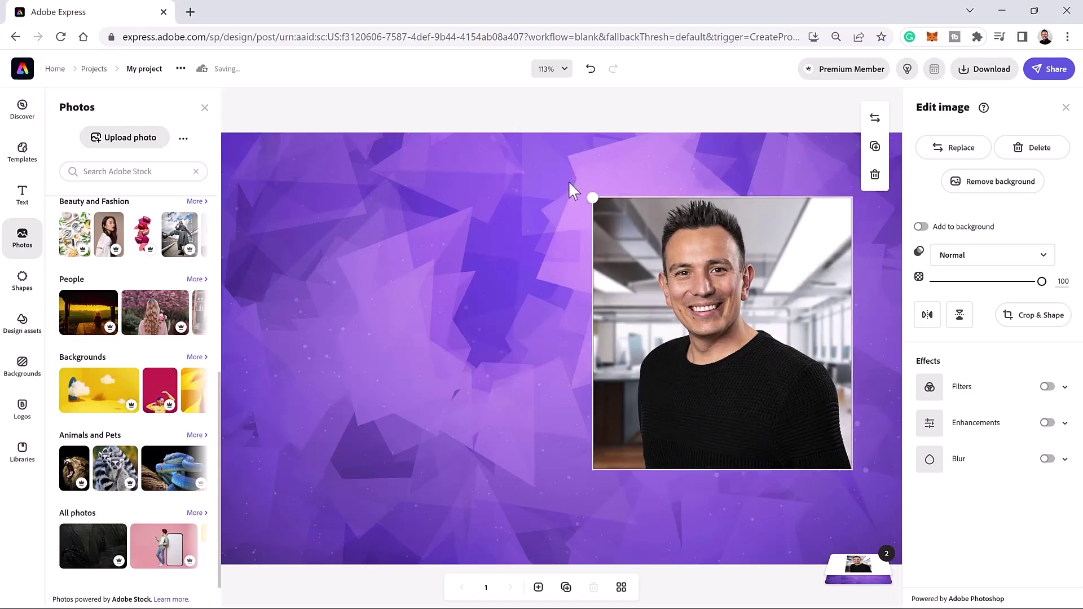
Step: Enlarge the portrait from its corner, then return to the Adobe Express home page
drag(592, 197, 453, 107)
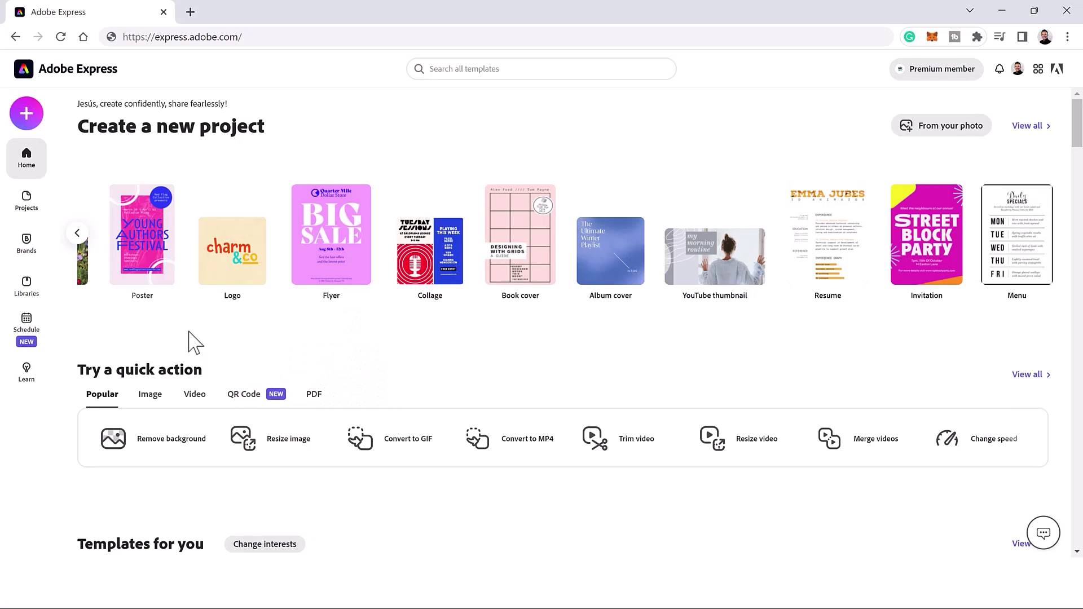
Step: Start a blank YouTube thumbnail from scratch and show the Backgrounds categories
mouse_move(722, 307)
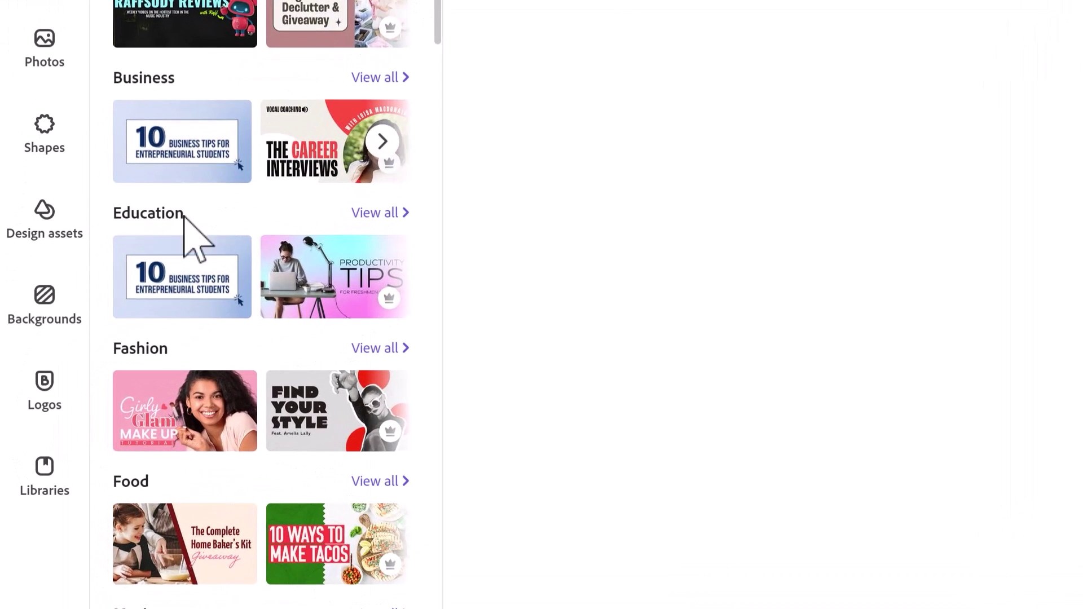
Step: Search backgrounds for 'purple' and apply the purple low-poly triangle image
click(44, 321)
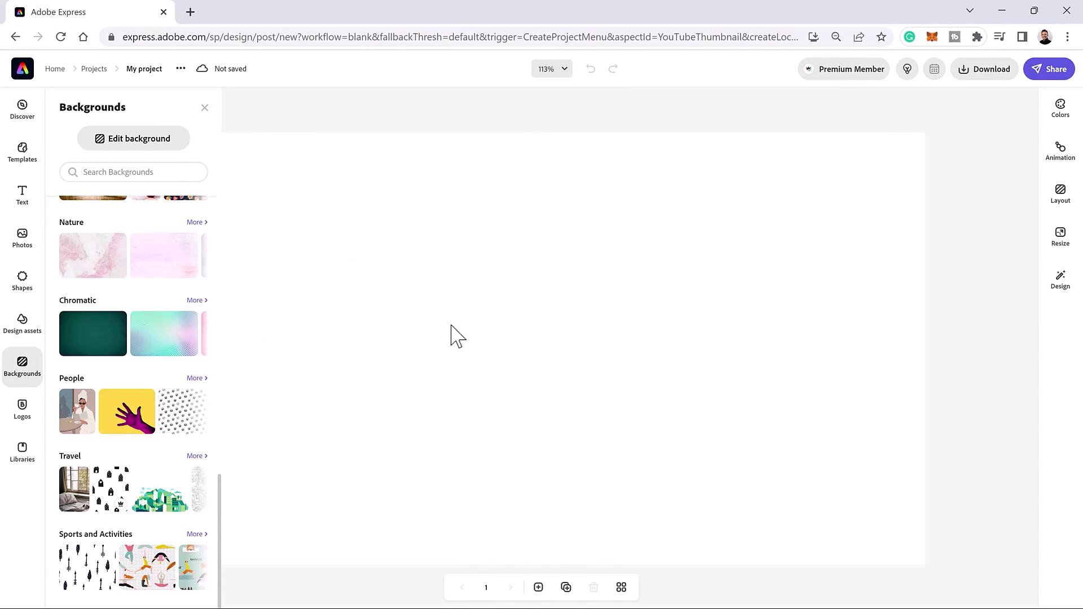
scroll(145, 336, up, 14)
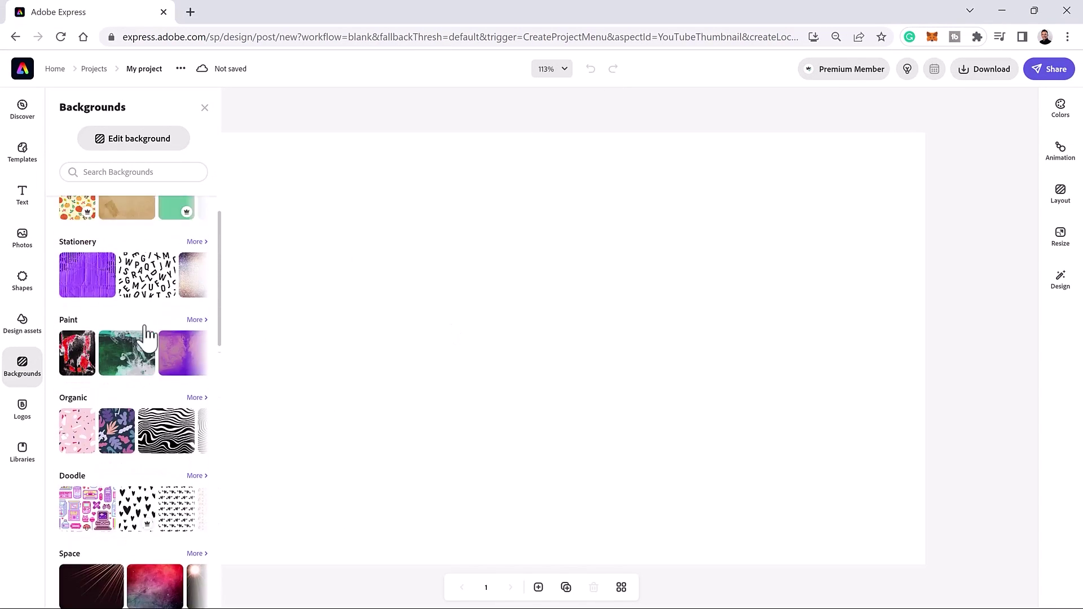
click(136, 171)
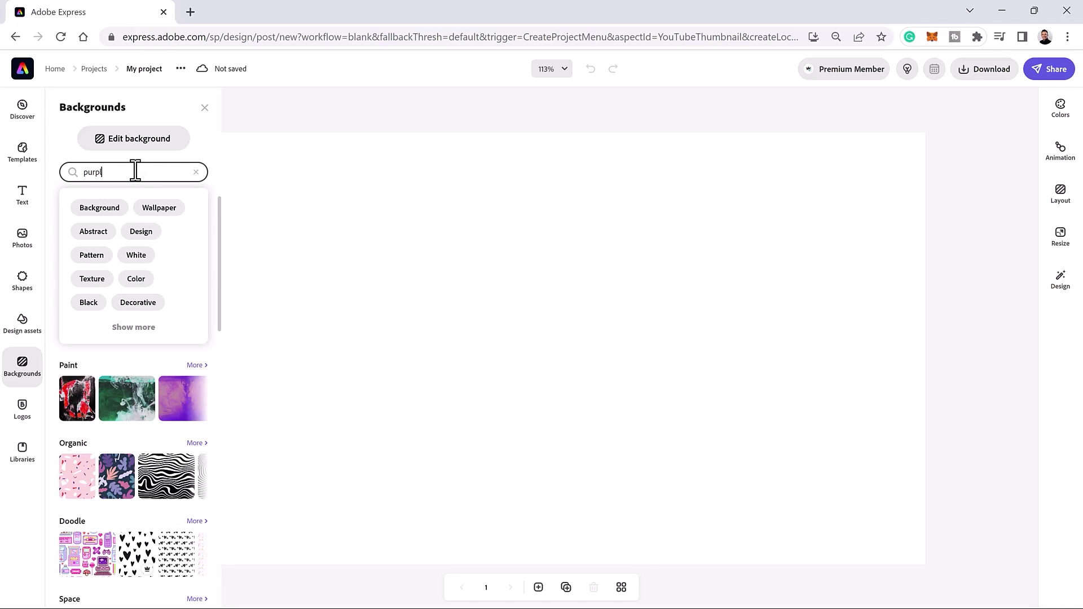
key(Return)
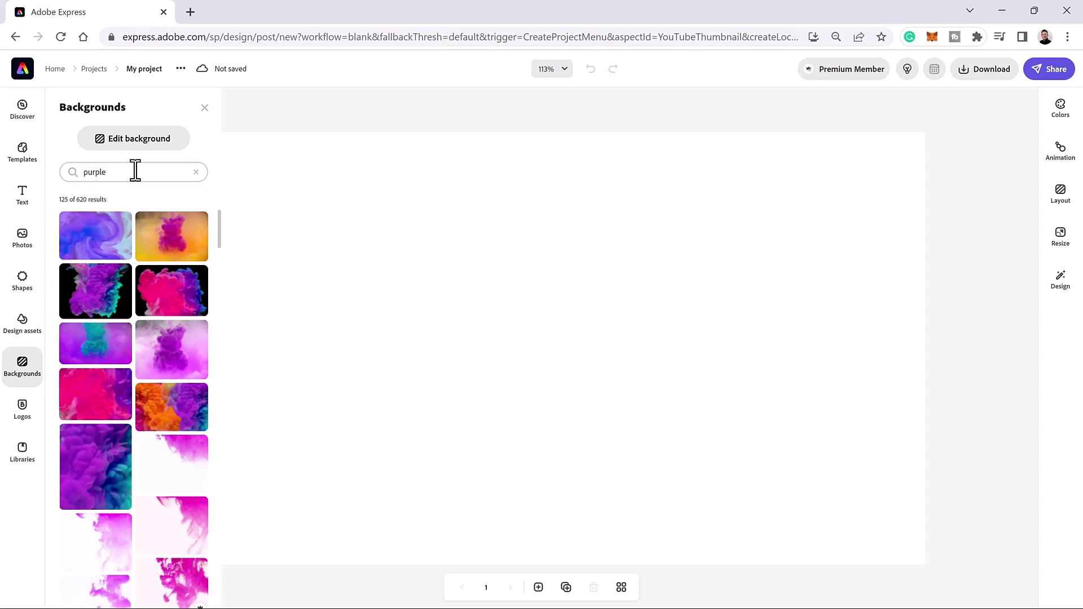
scroll(177, 305, down, 10)
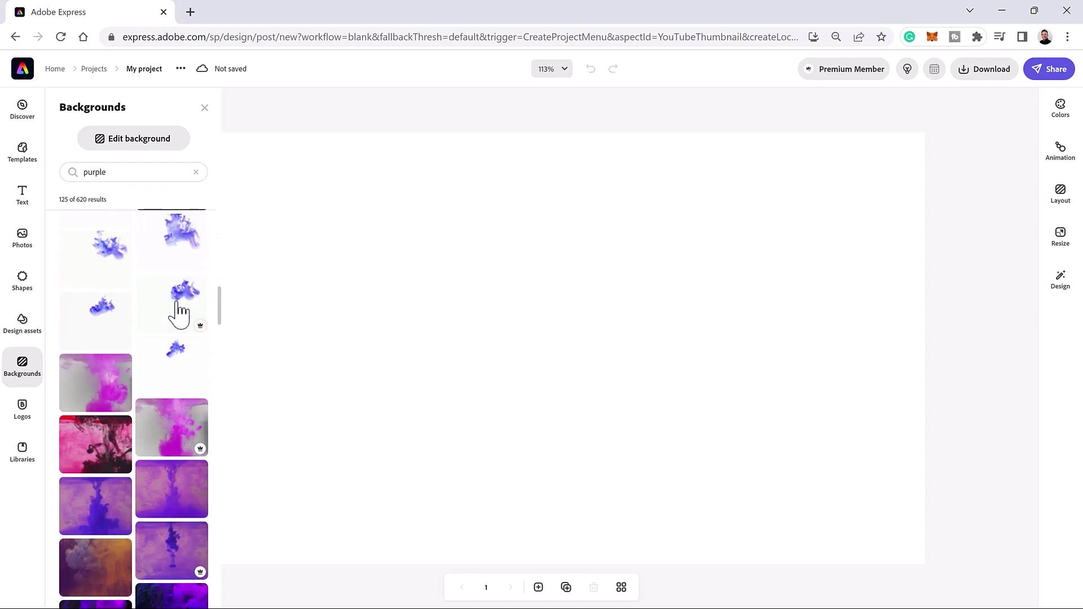
scroll(178, 312, down, 15)
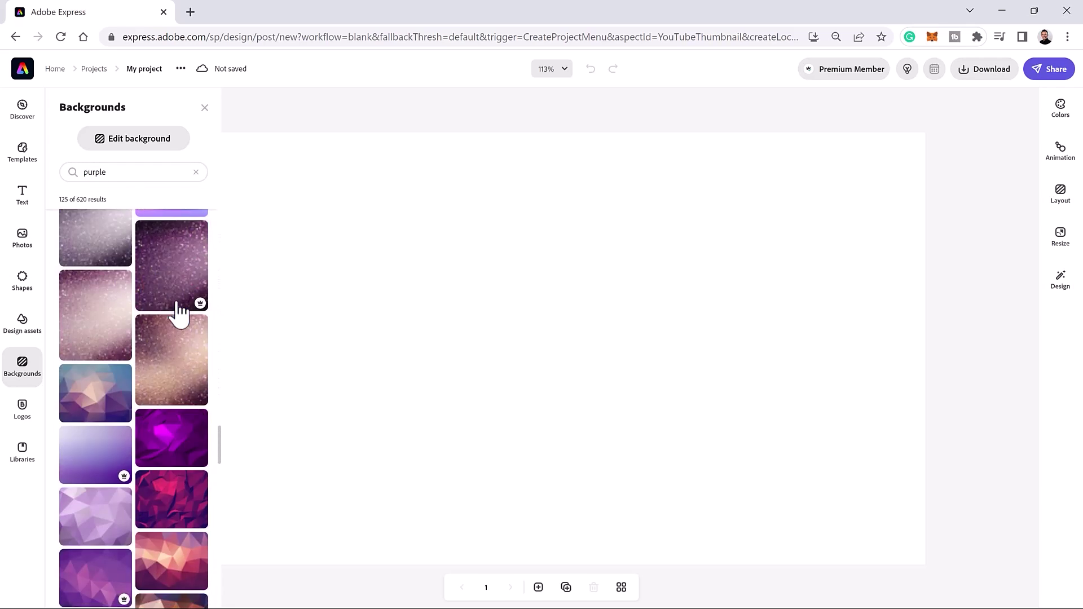
scroll(178, 312, down, 10)
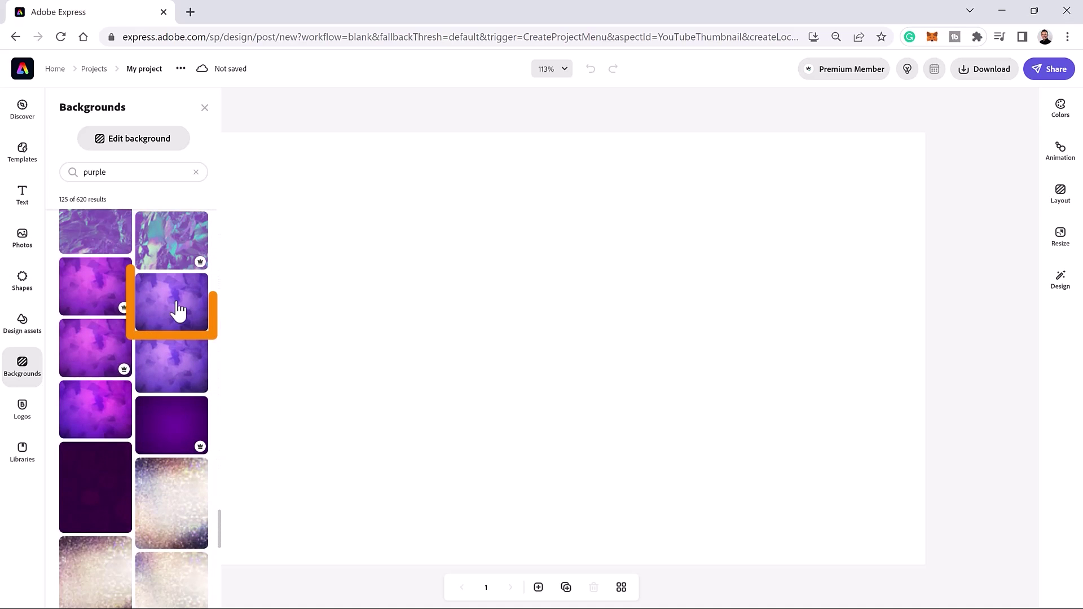
click(179, 309)
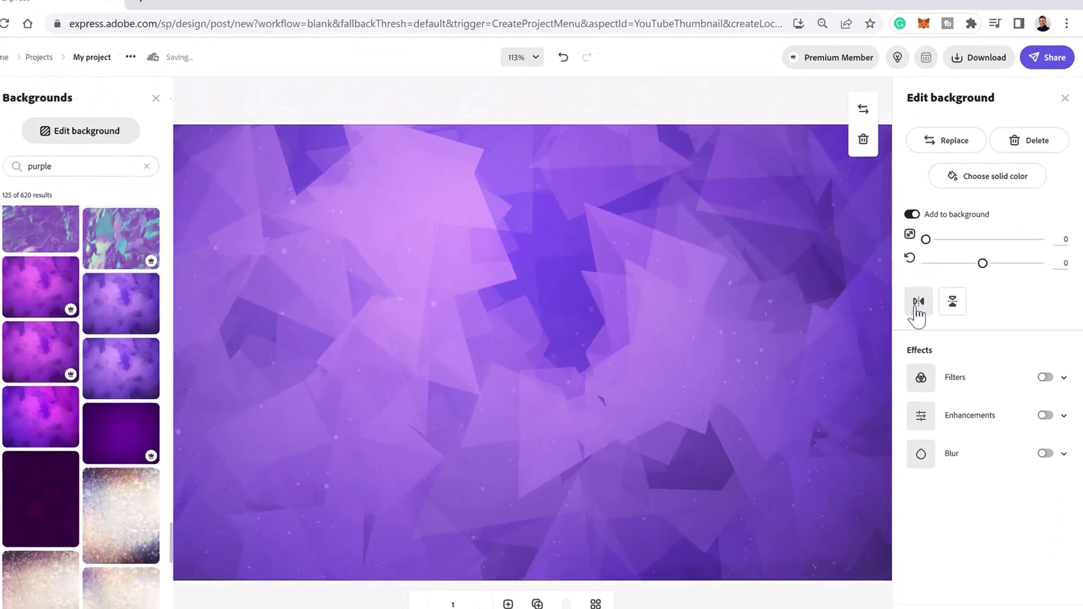
Step: Flip the background horizontally and turn on blur, lowering its strength to 1
click(917, 304)
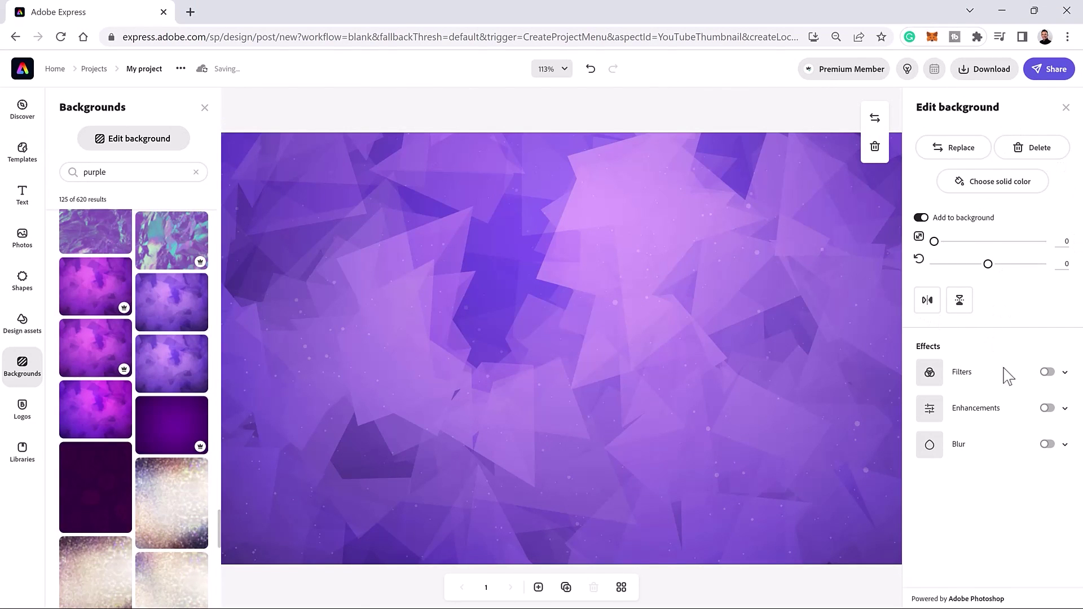
click(1047, 444)
click(977, 477)
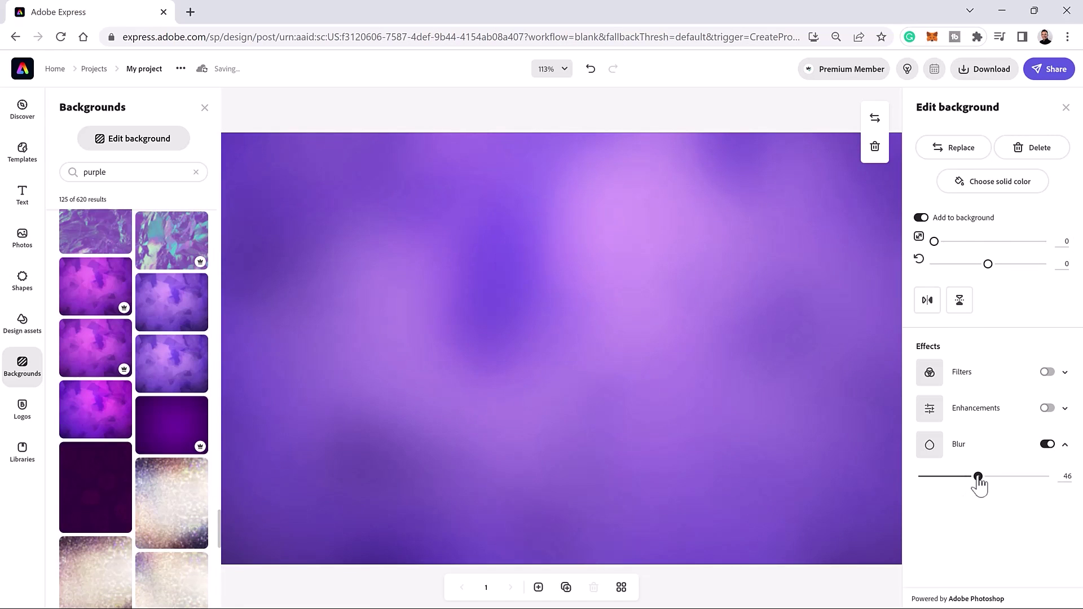
drag(977, 477, 922, 477)
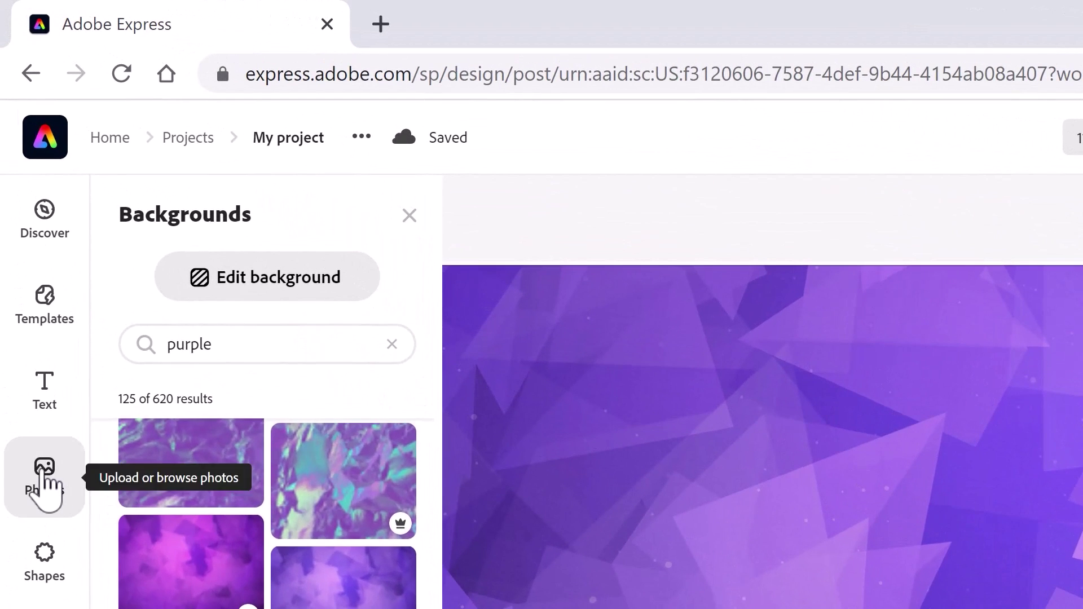
Step: Upload the portrait JPG and enlarge it with its corner handles
click(44, 476)
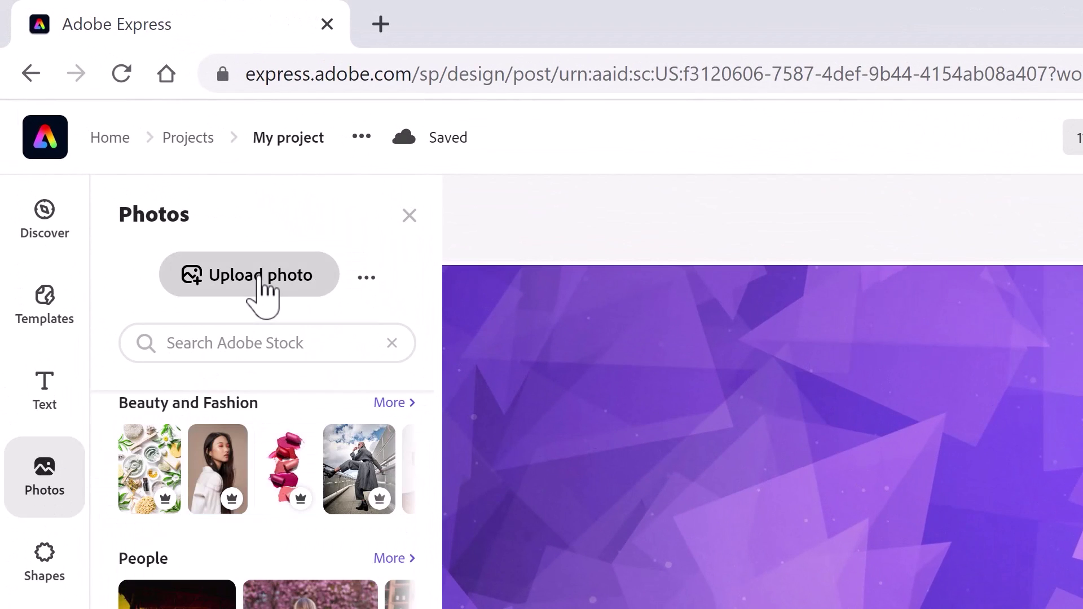
click(259, 276)
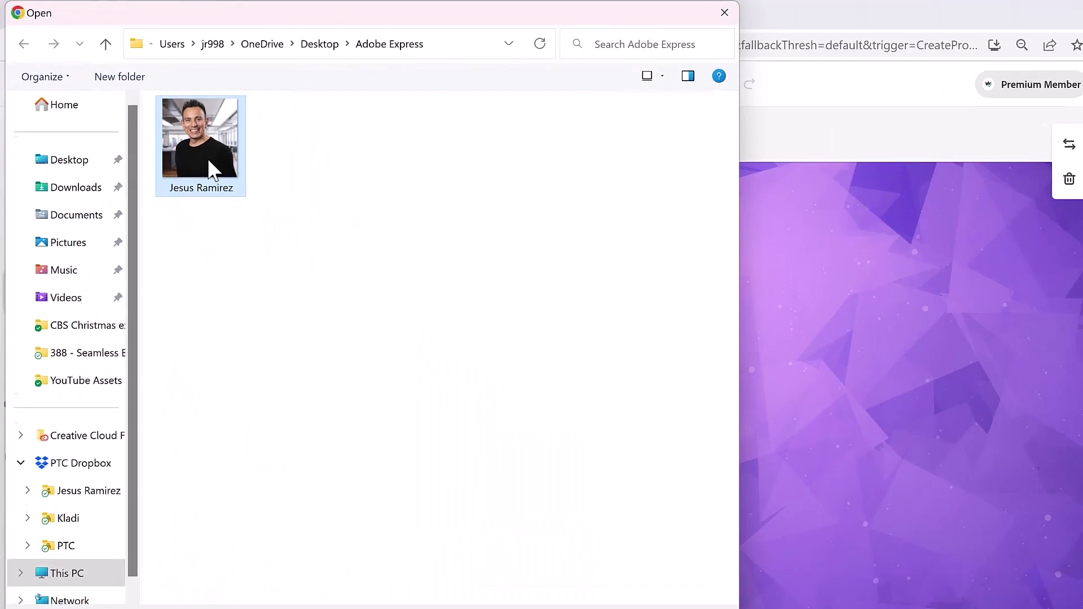
double_click(208, 161)
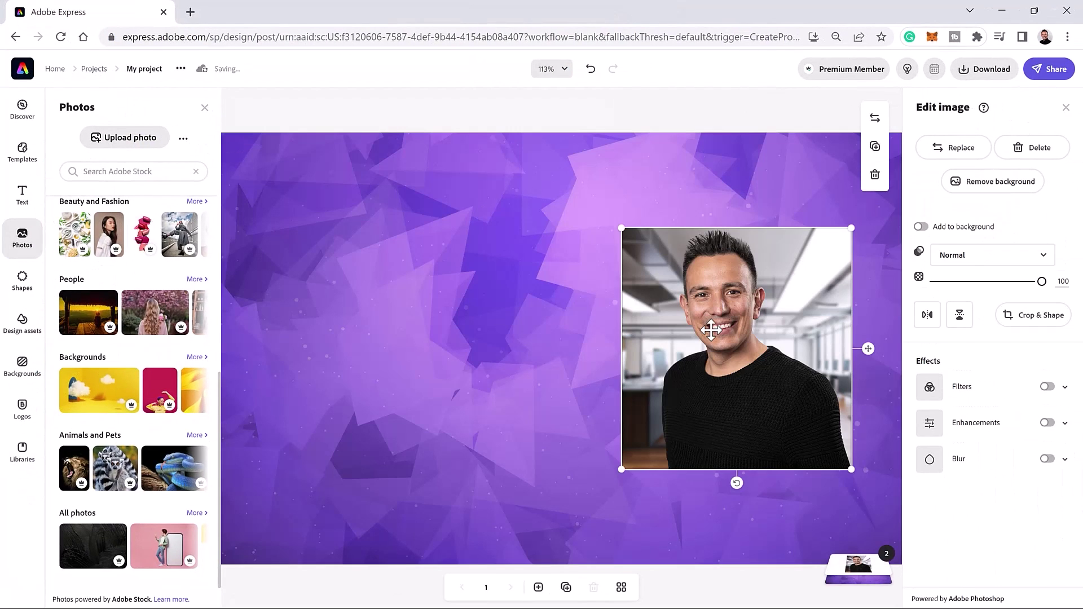
drag(622, 232, 505, 110)
drag(854, 470, 897, 522)
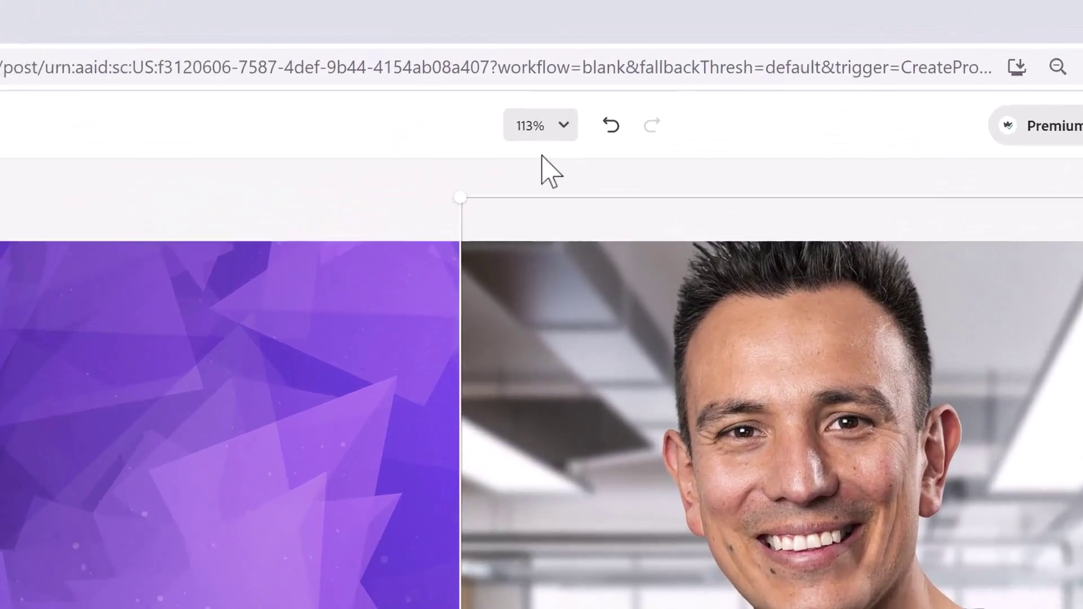
Step: Zoom the canvas to 100% and move the portrait down and right into the right half
click(564, 68)
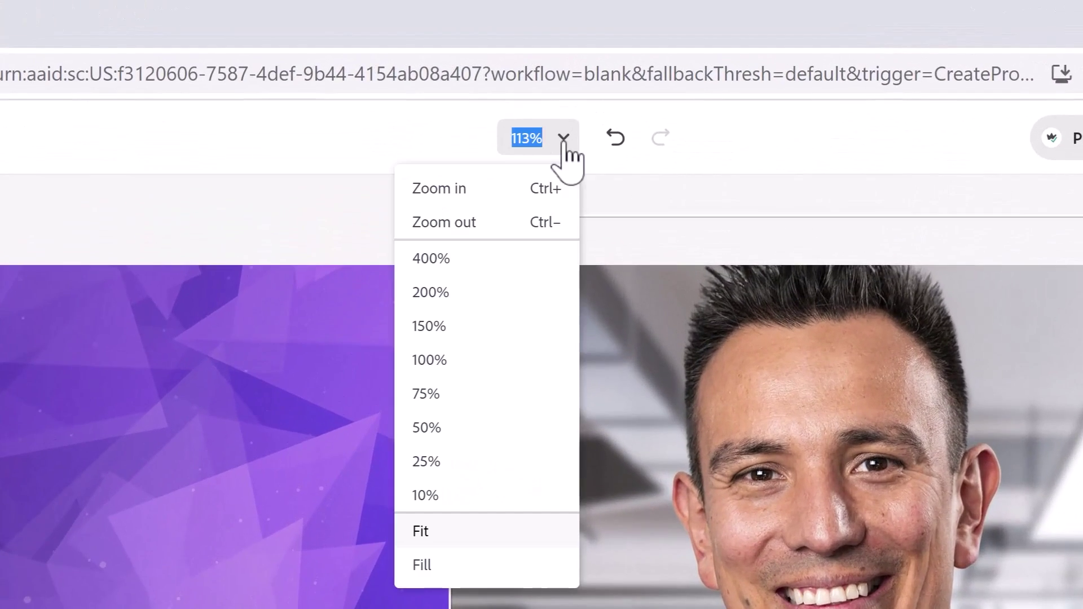
click(542, 224)
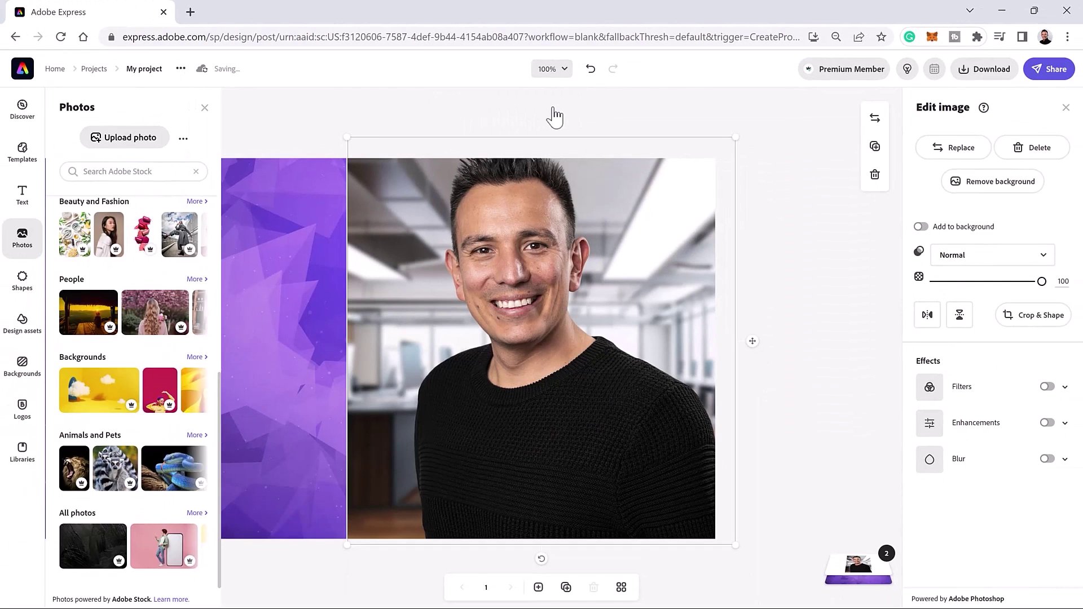
click(551, 116)
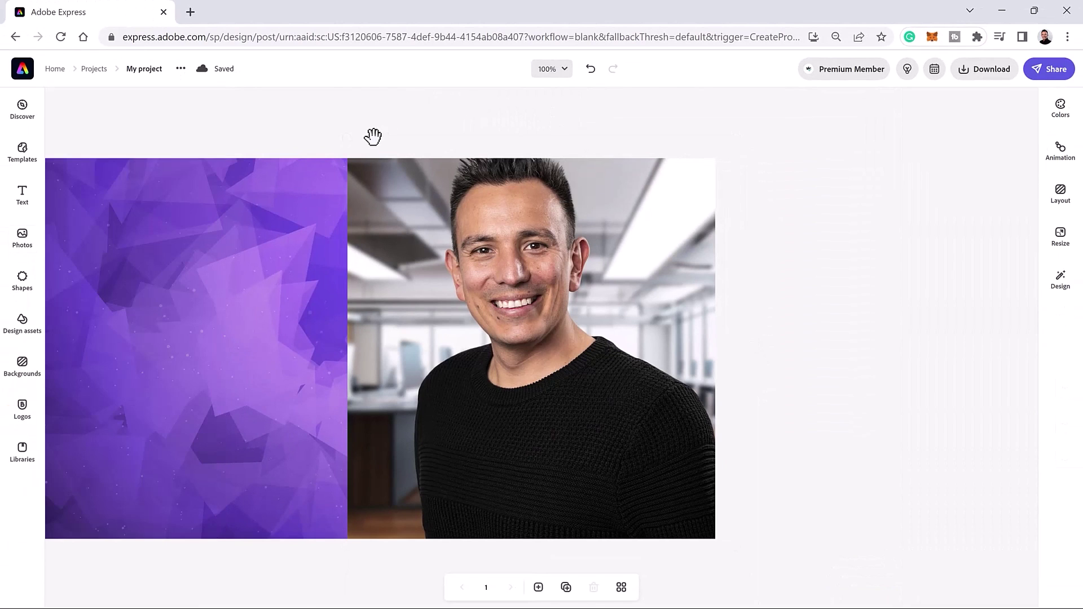
key(space)
drag(374, 136, 553, 116)
click(670, 263)
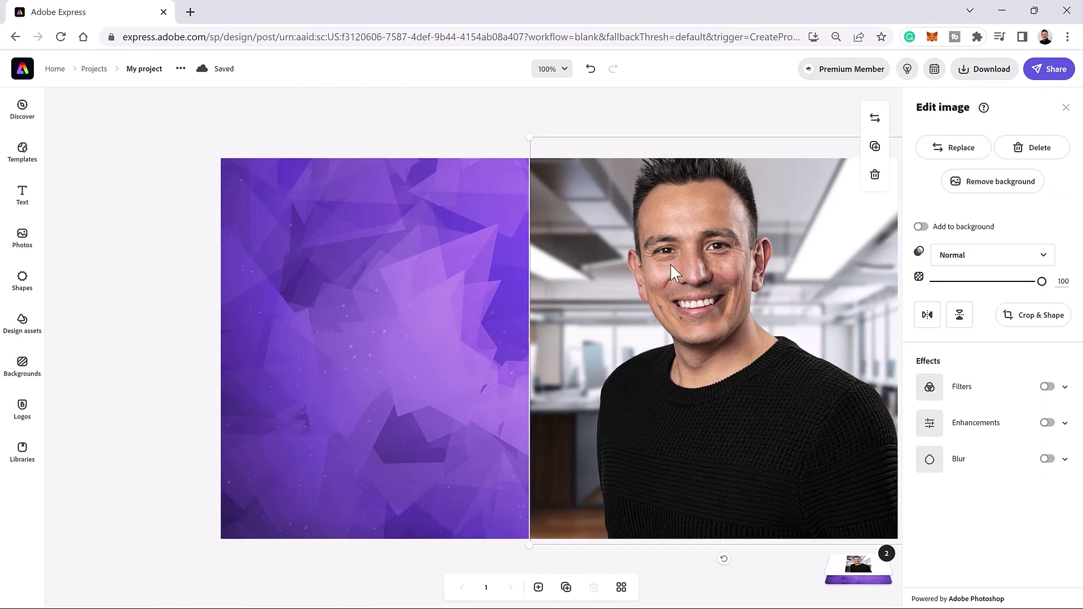
drag(670, 263, 707, 282)
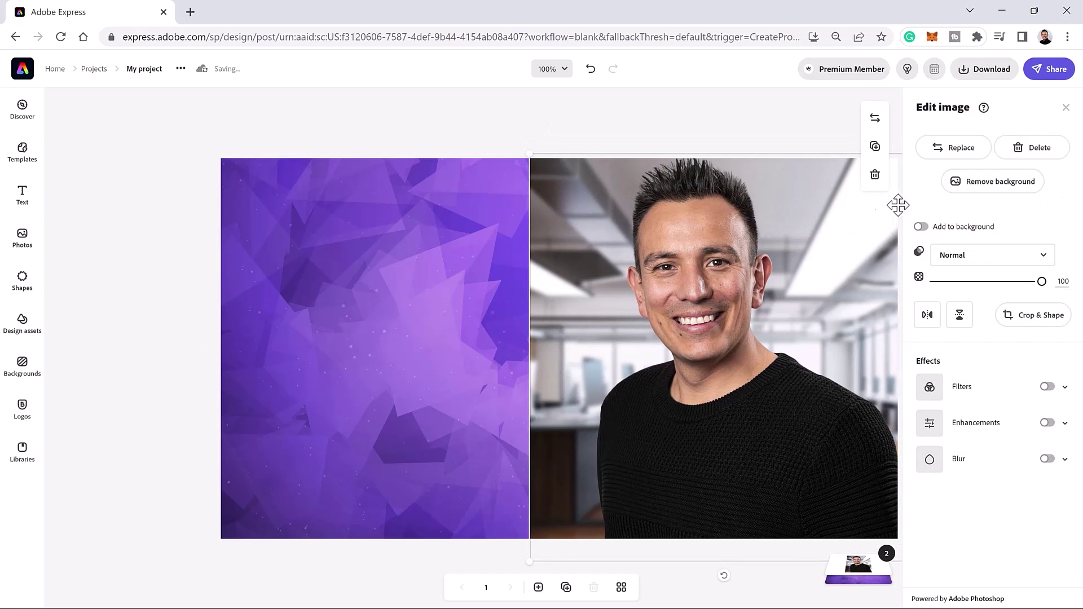
Step: Remove the portrait's office backdrop and accept the automatic cutout
click(982, 191)
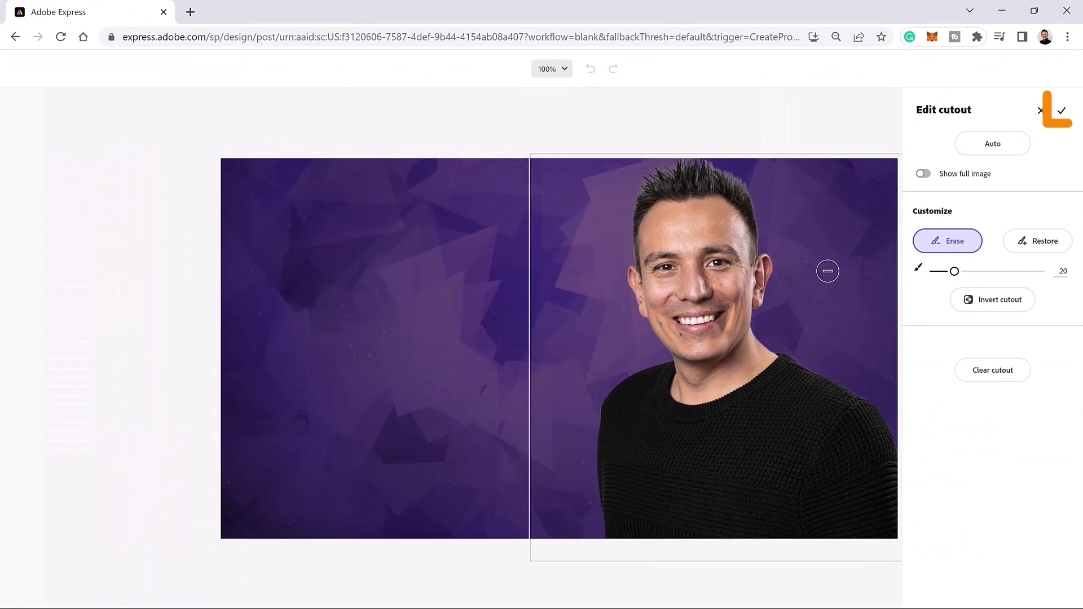
click(1064, 112)
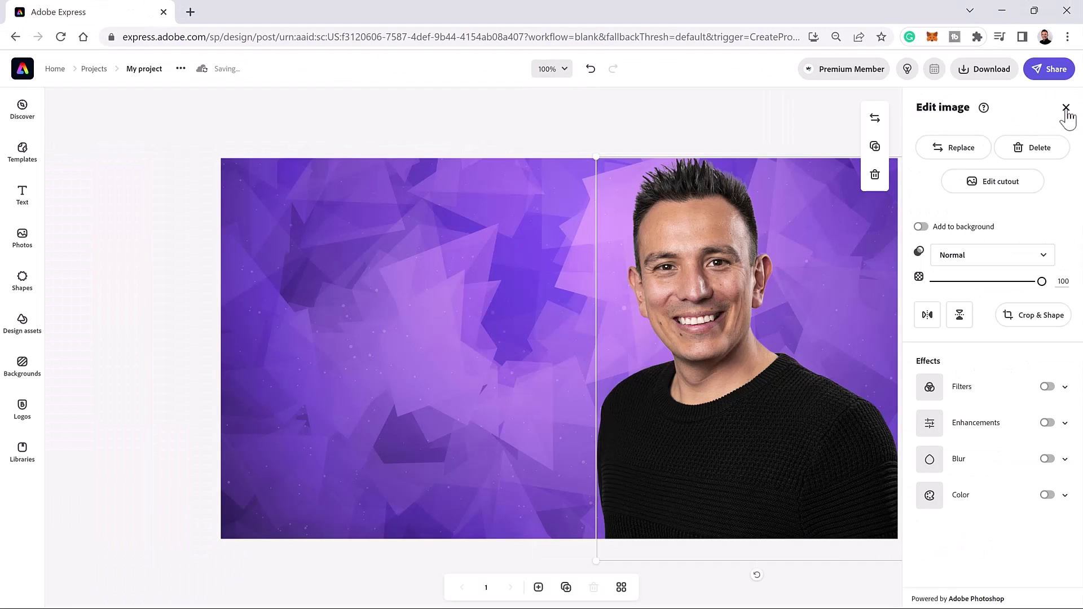
click(617, 129)
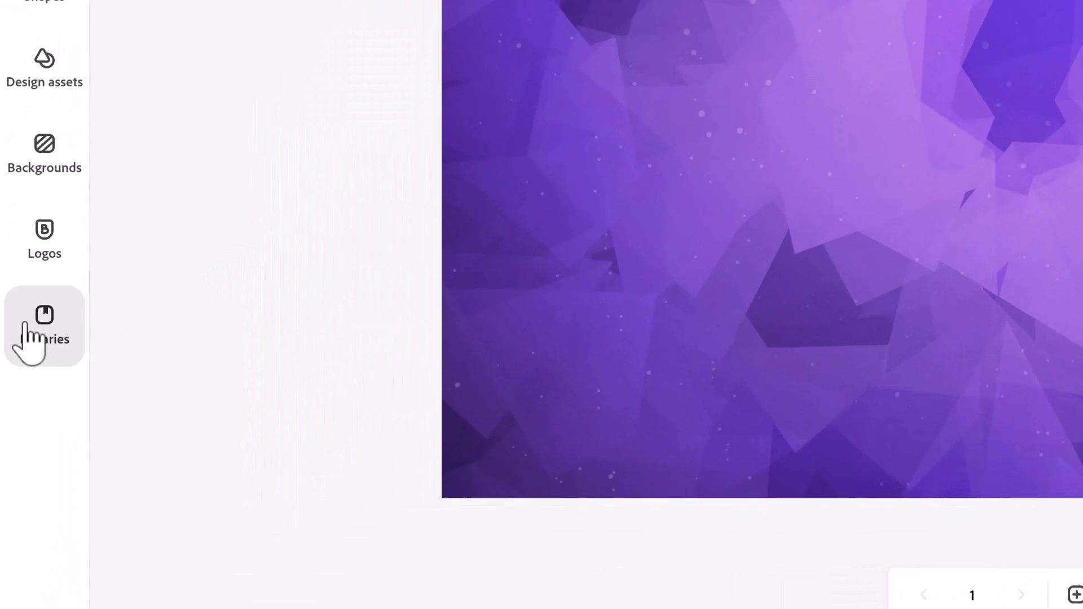
Step: Add the Creative Cloud logo from the PTC Assets library
click(50, 336)
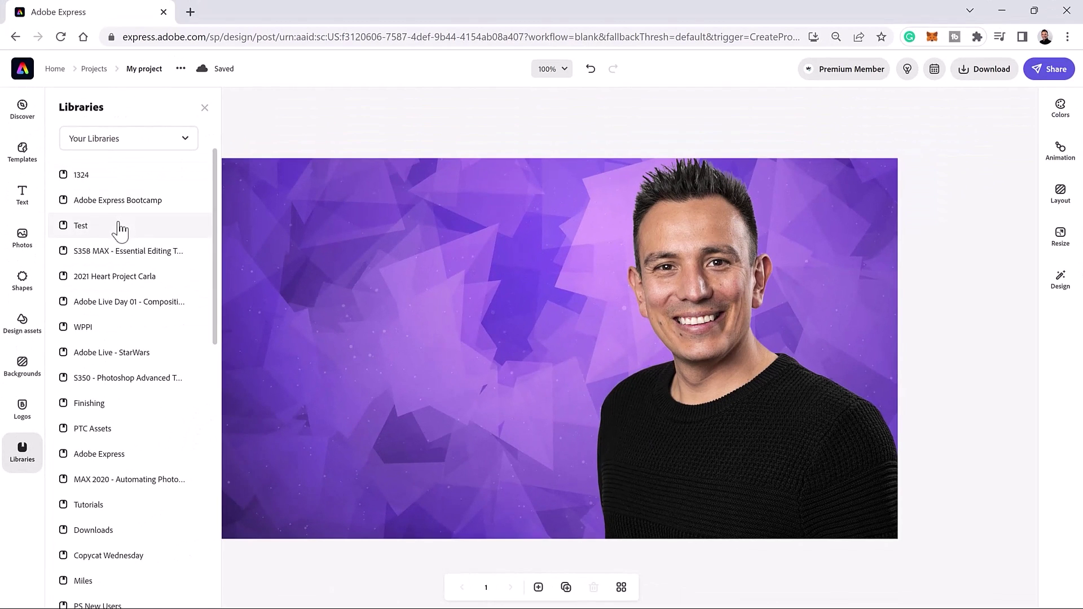
click(106, 433)
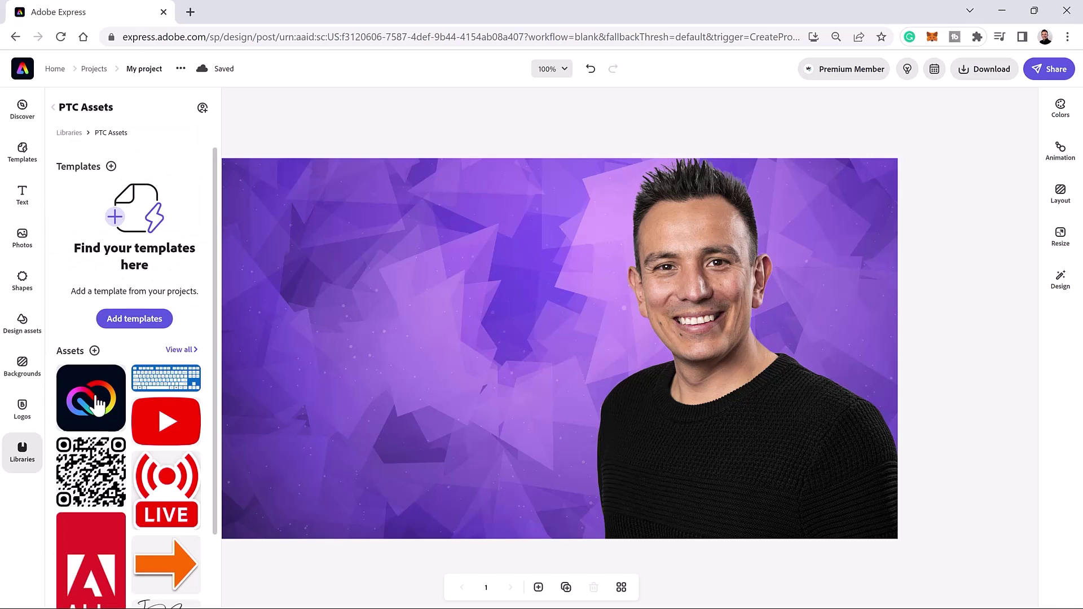
click(96, 403)
click(53, 110)
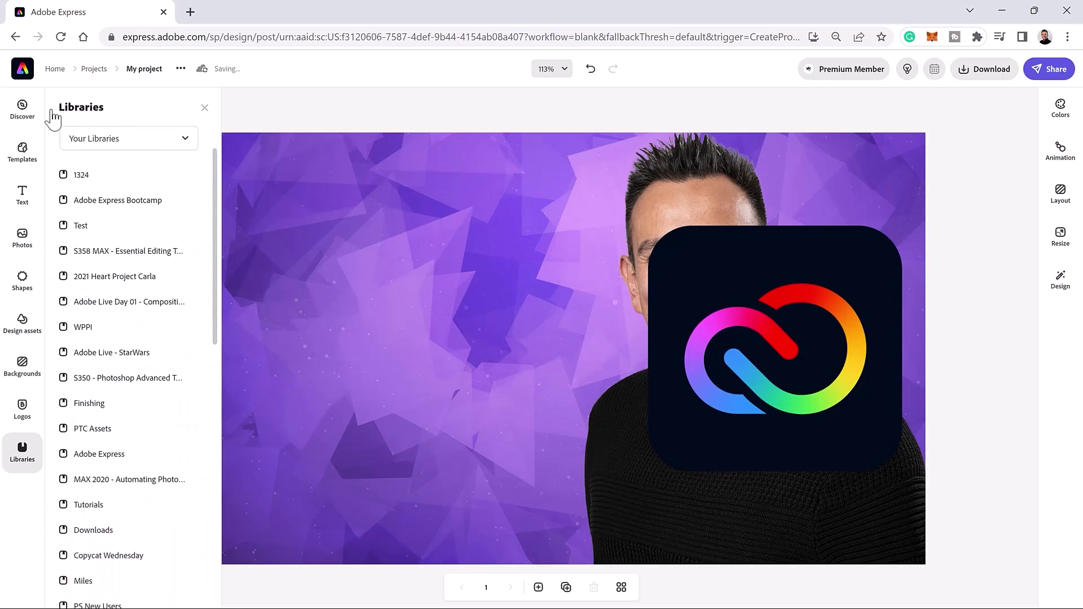
click(204, 109)
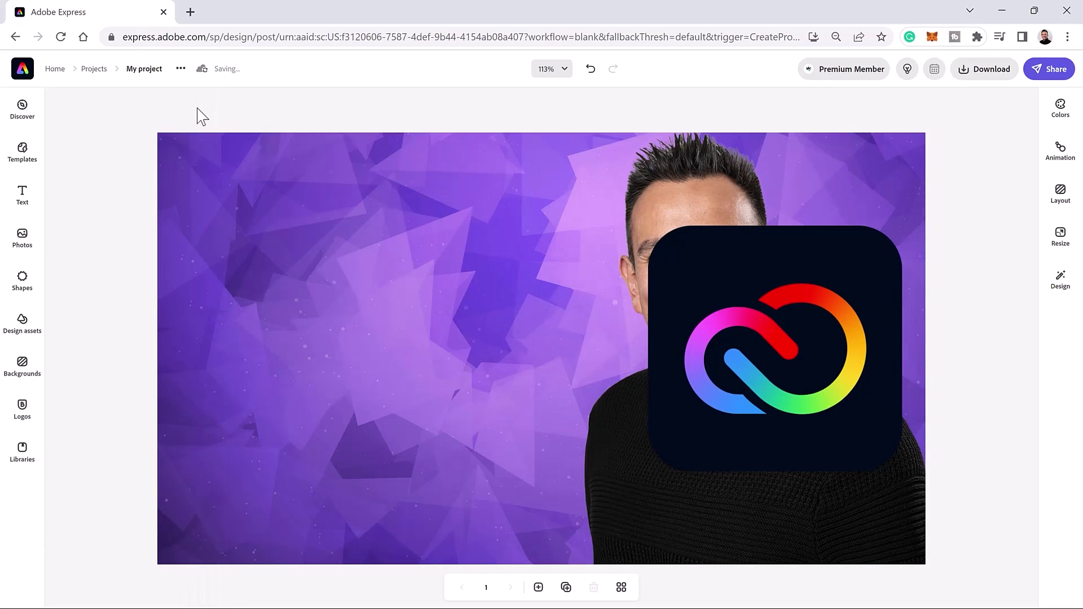
Step: Shrink the logo and place it near the top-right beside the face
click(680, 304)
drag(648, 225, 802, 375)
drag(843, 431, 832, 214)
drag(684, 295, 624, 300)
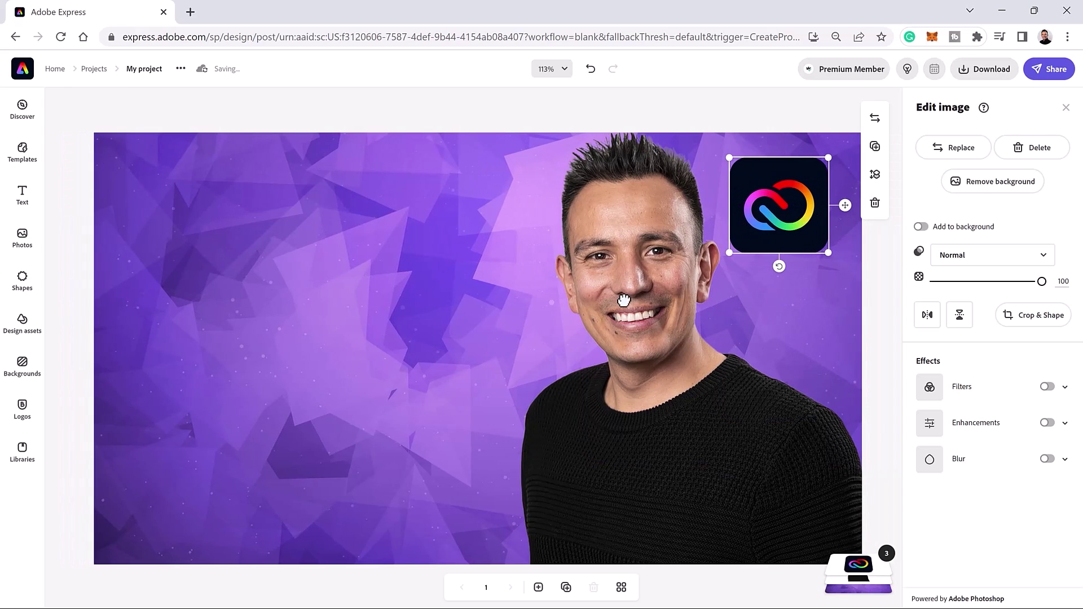
drag(824, 151, 828, 148)
click(802, 120)
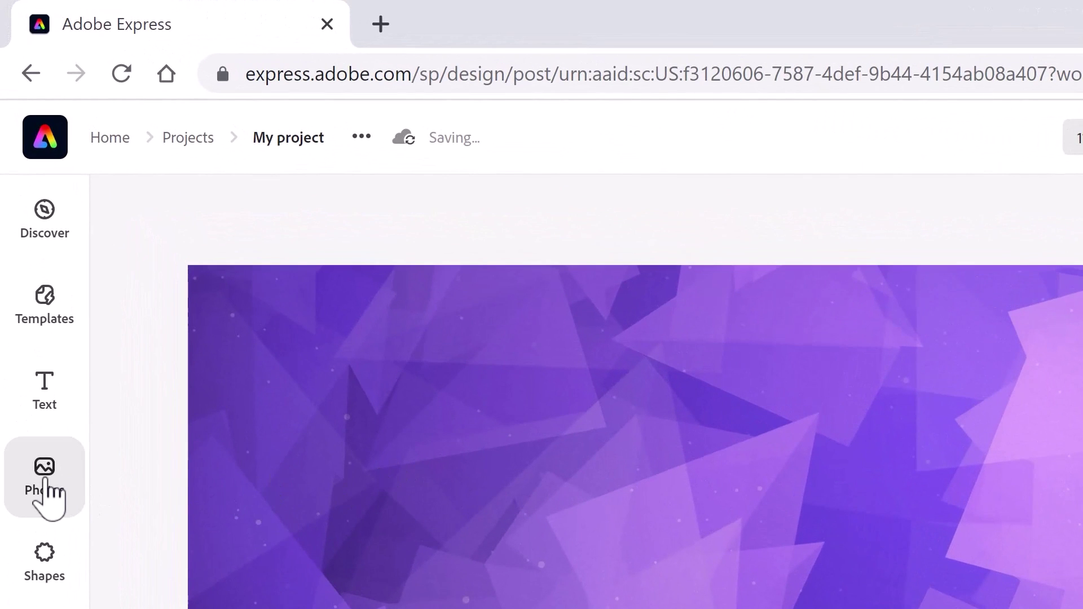
Step: Add the purple flare from a 'light flare' photo search and stretch it over most of the canvas
click(45, 479)
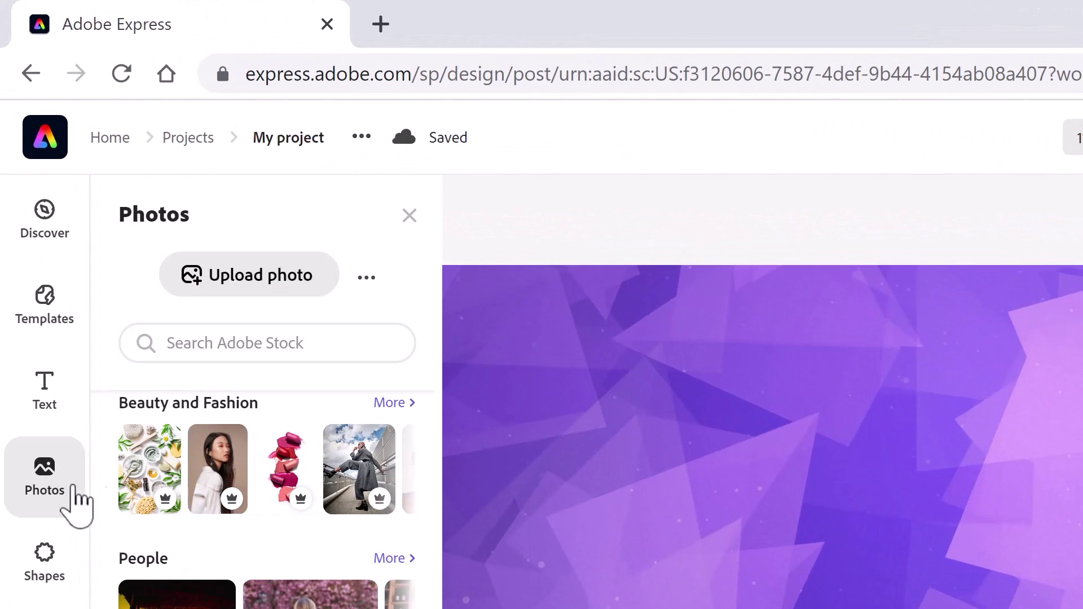
click(252, 346)
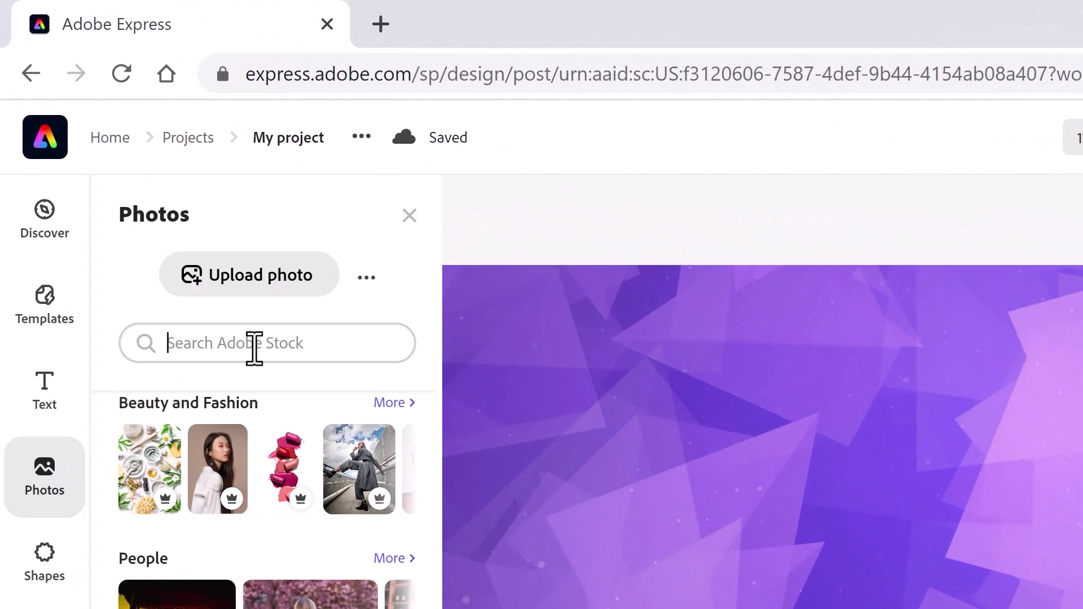
text(light f)
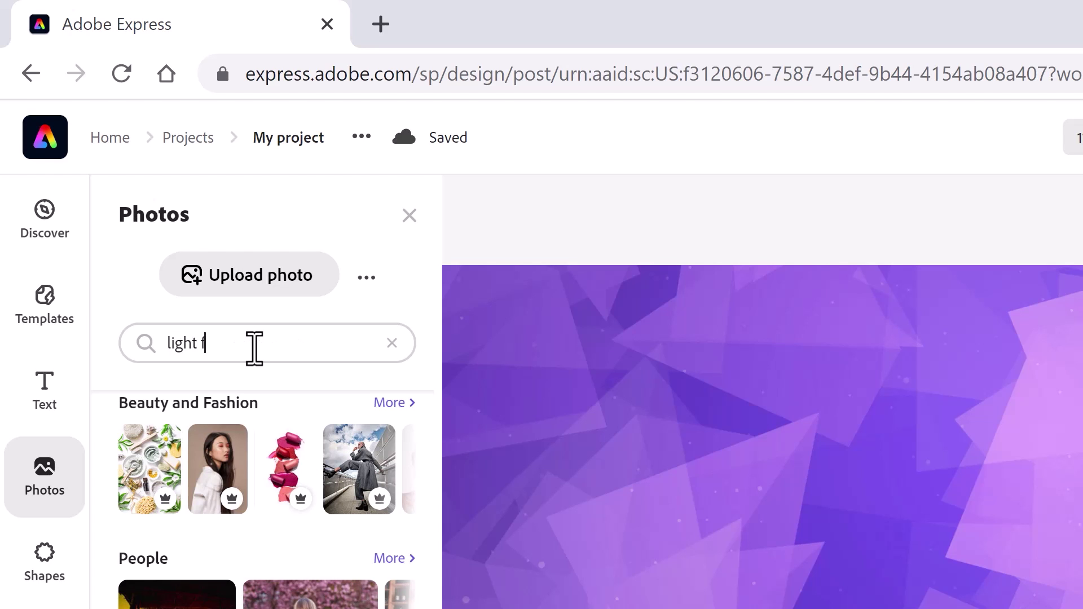
text(lare)
key(Return)
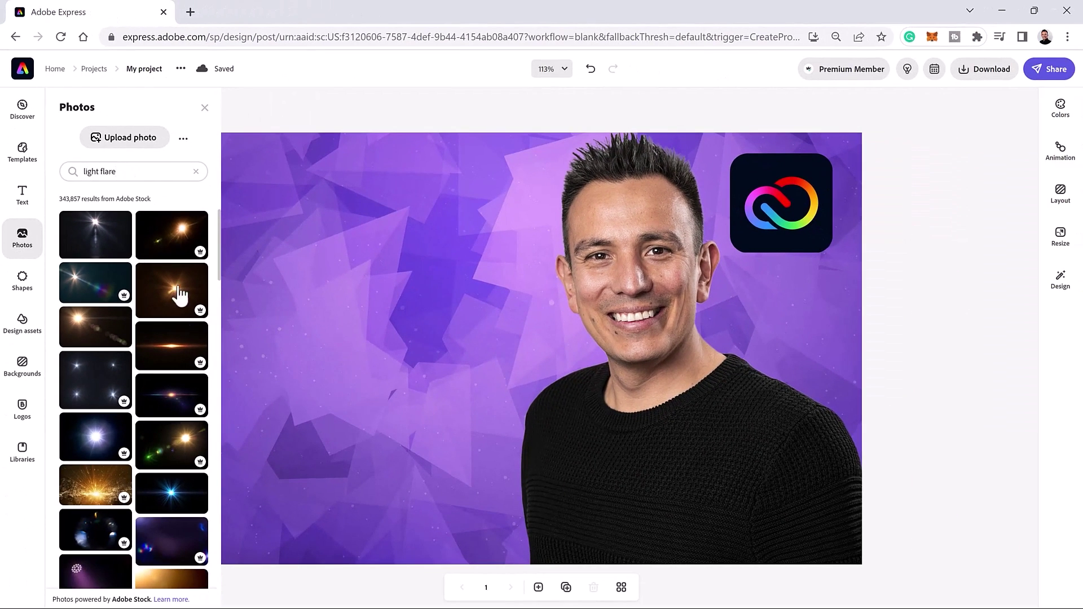
scroll(158, 360, down, 15)
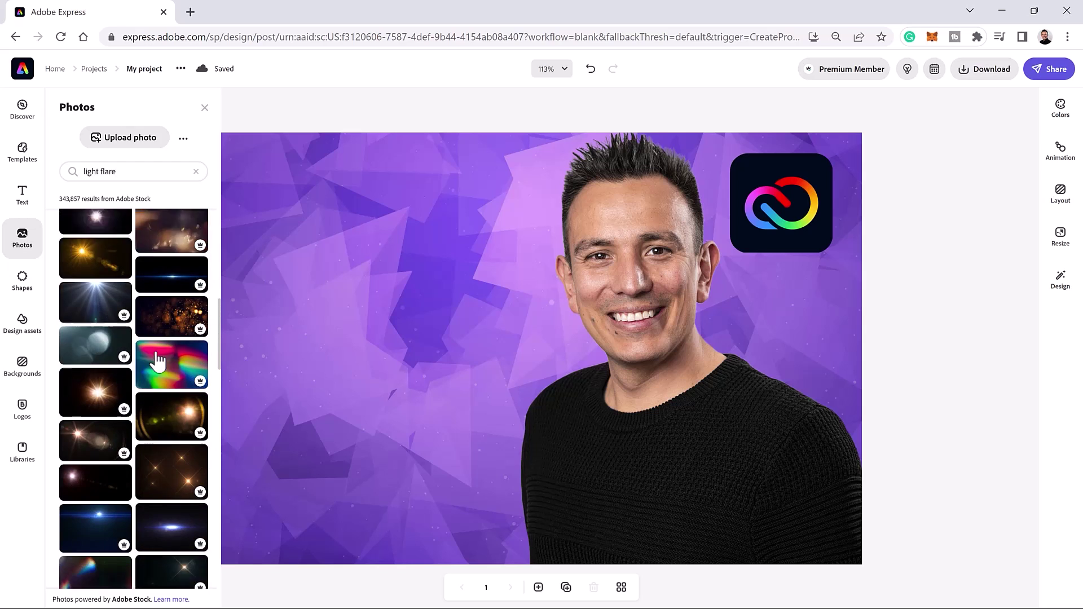
scroll(158, 361, down, 4)
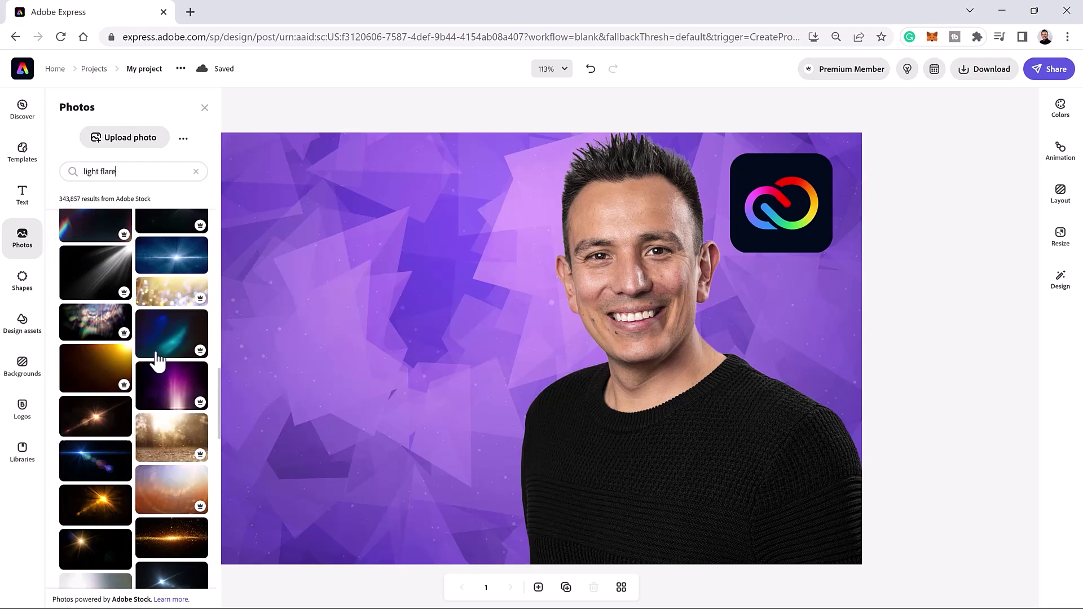
click(171, 385)
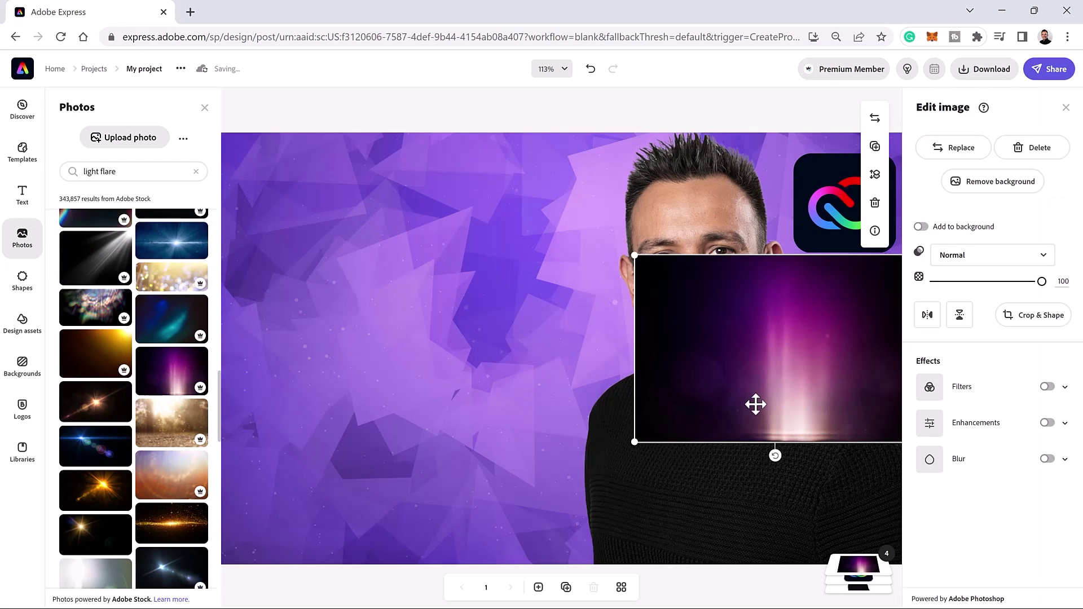
drag(631, 398, 324, 298)
drag(508, 334, 765, 542)
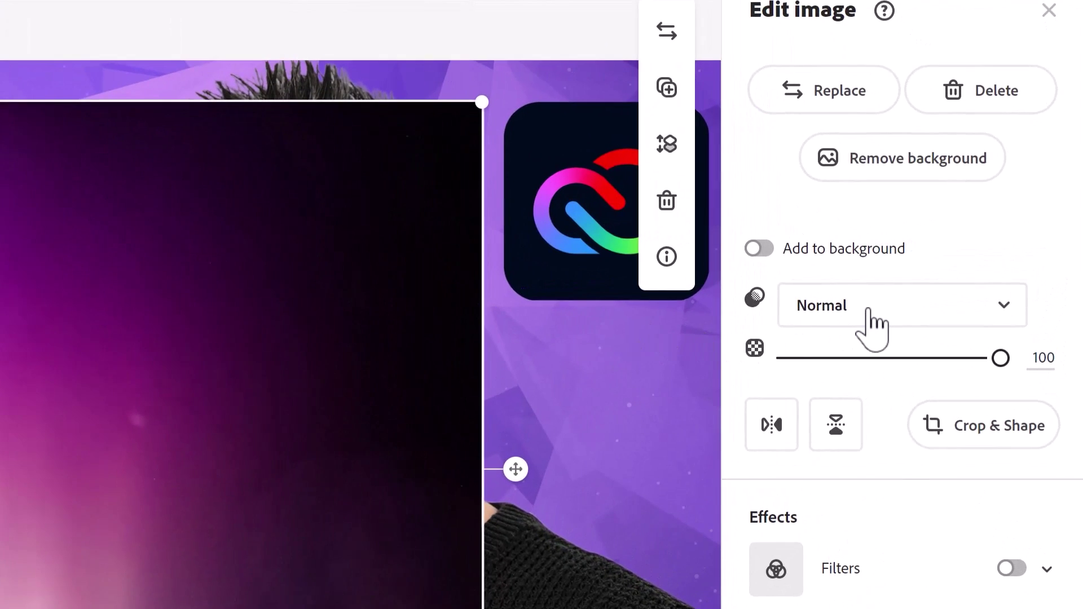
Step: Set the flare's blend mode to Screen after trying Multiply
click(869, 312)
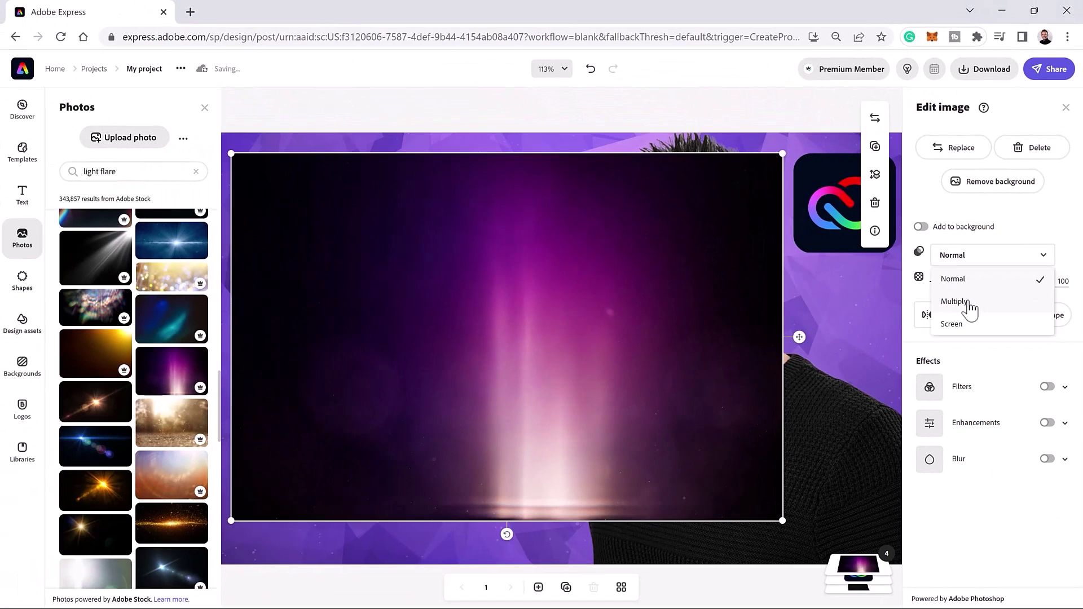
click(950, 319)
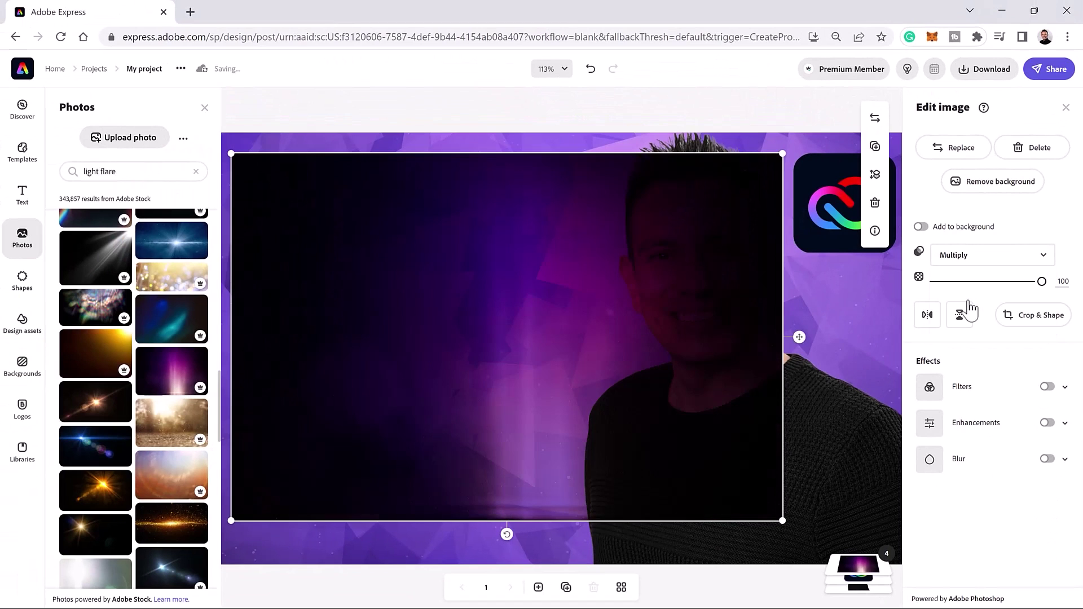
click(975, 265)
click(952, 324)
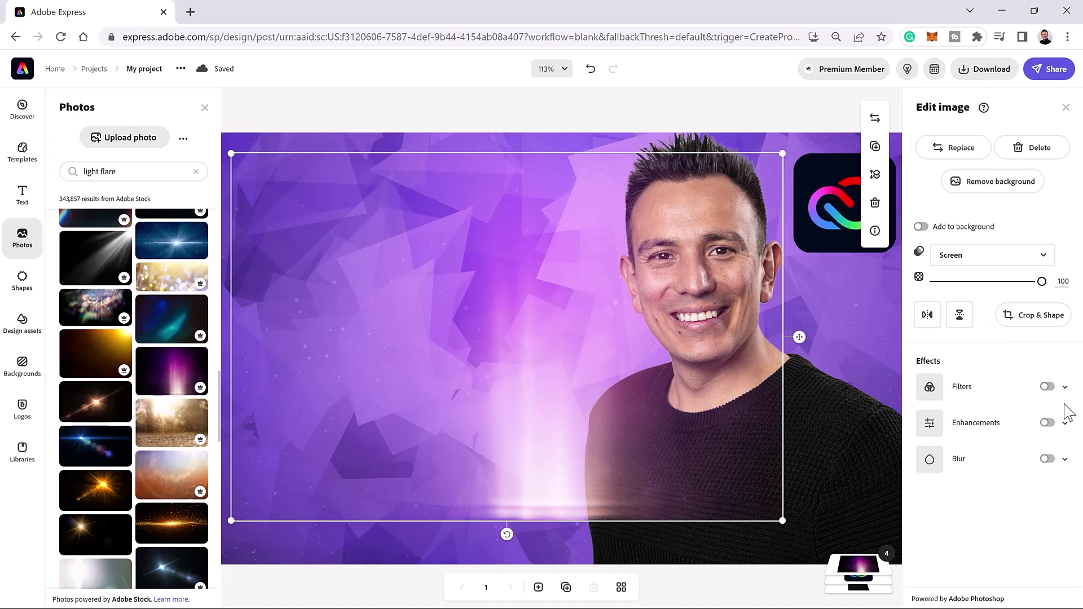
Step: Enable enhancements on the flare with Shadow -100 and Highlight 100
click(1065, 422)
scroll(970, 458, down, 3)
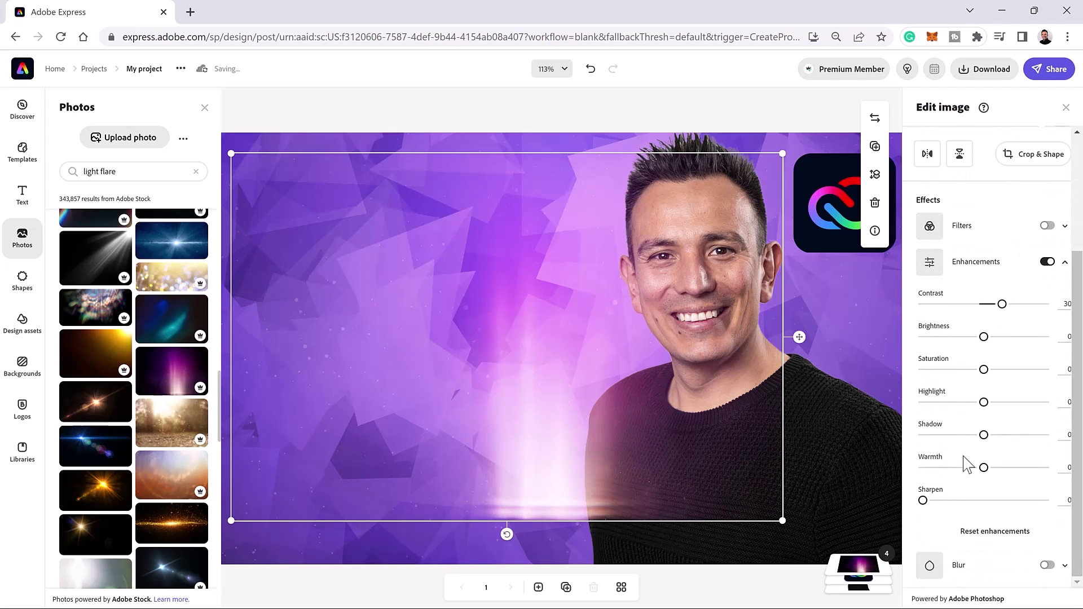
drag(984, 435, 922, 436)
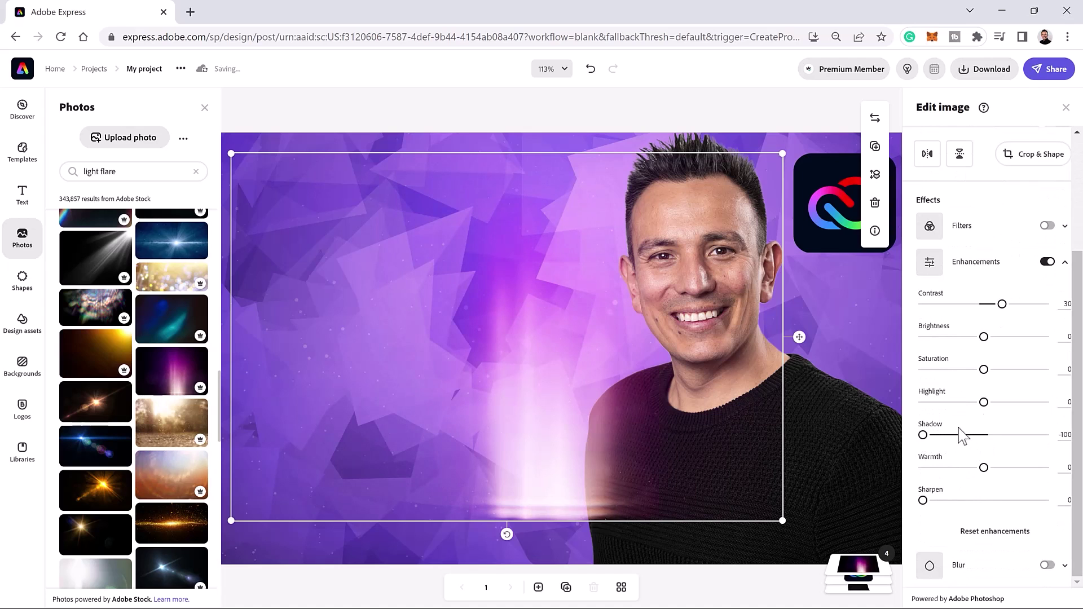
drag(1025, 414, 1053, 419)
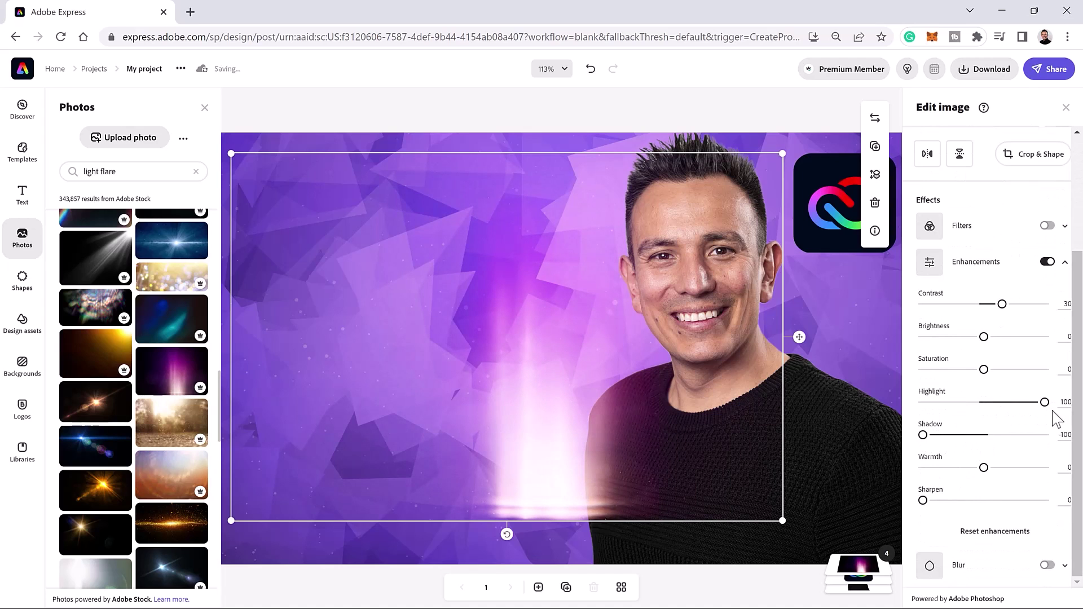
Step: Flip the flare vertically, shift it right, and move the CC logo layer above it
click(961, 159)
drag(525, 186, 822, 151)
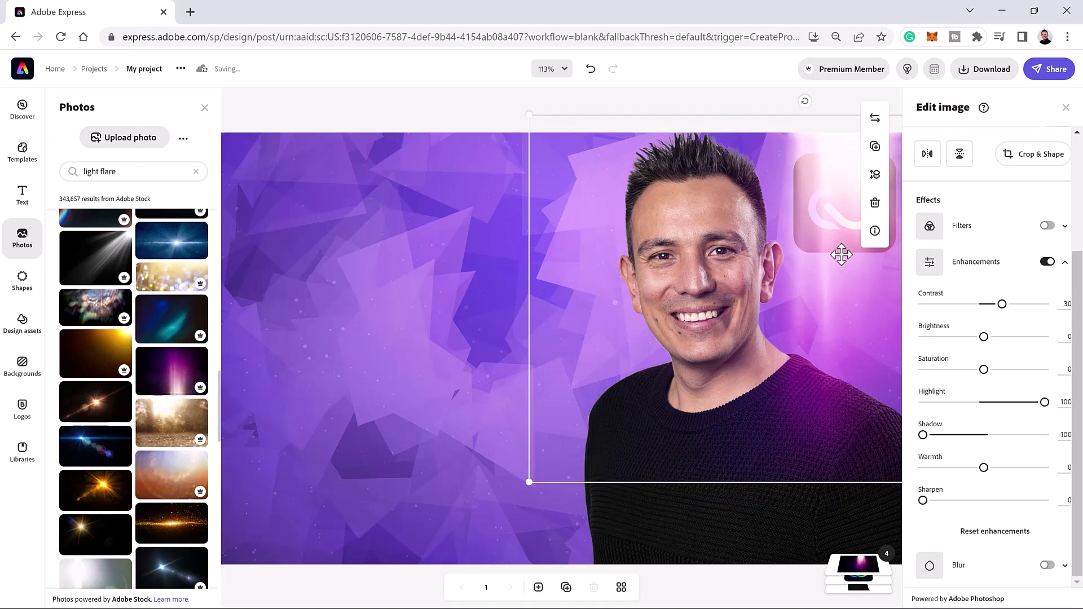
drag(836, 308, 613, 316)
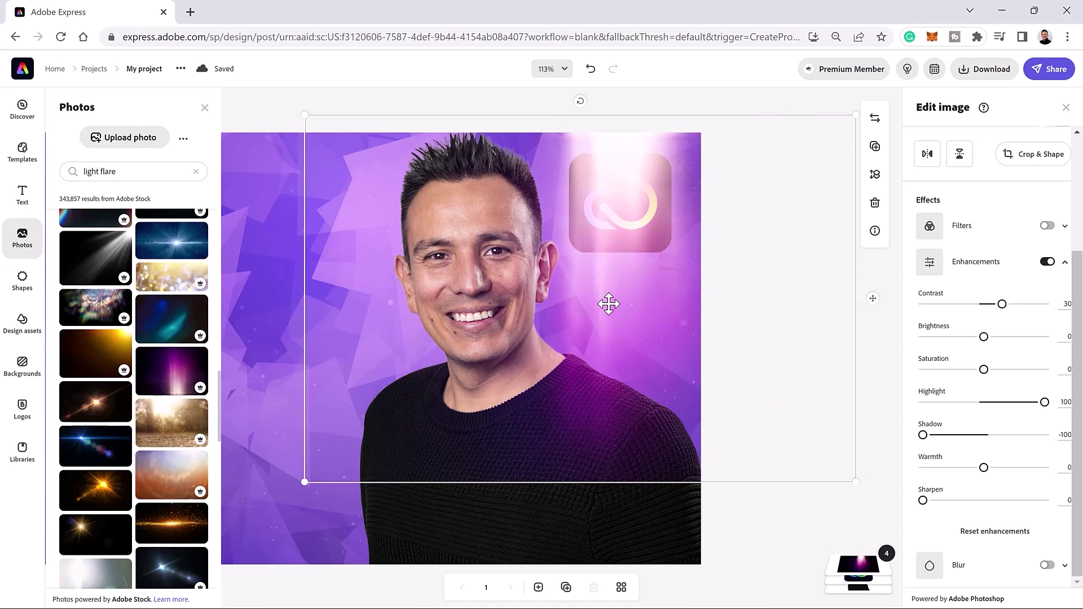
click(863, 574)
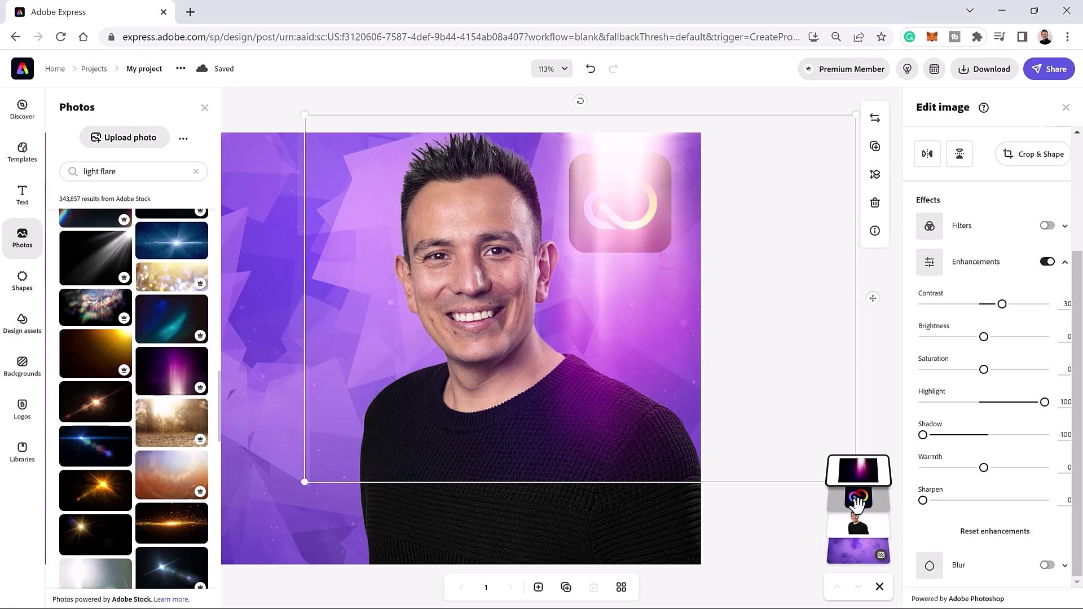
drag(856, 504, 858, 454)
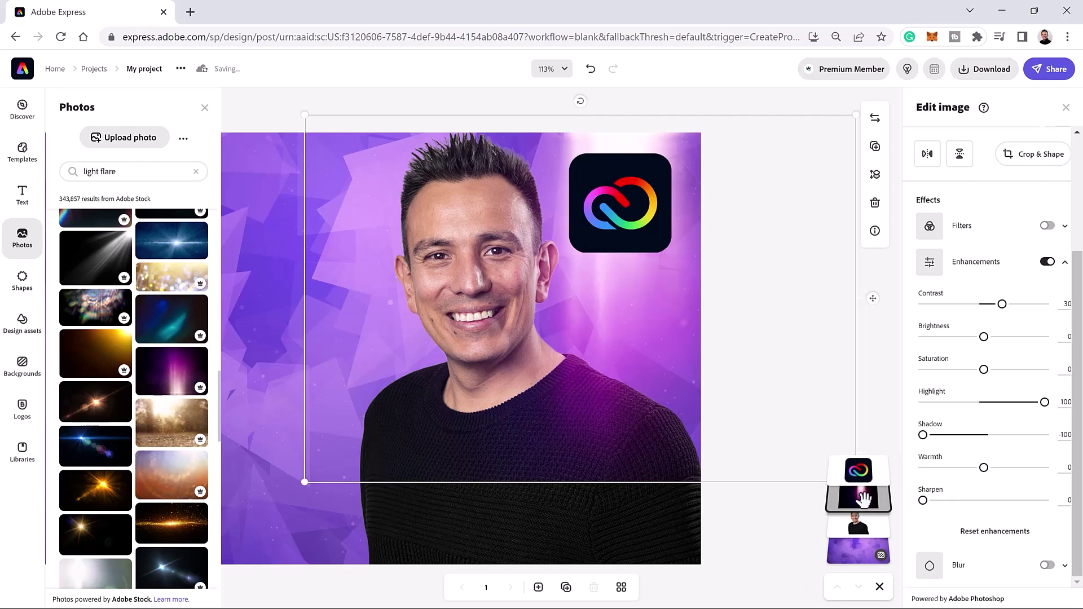
Step: Enlarge the light flare and nudge it two steps right and one up behind the portrait
drag(304, 482, 237, 526)
key(Right)
key(Right)
key(Right)
key(Right)
key(Right)
key(Right)
key(Right)
key(Right)
key(Right)
key(Right)
key(Right)
key(Right)
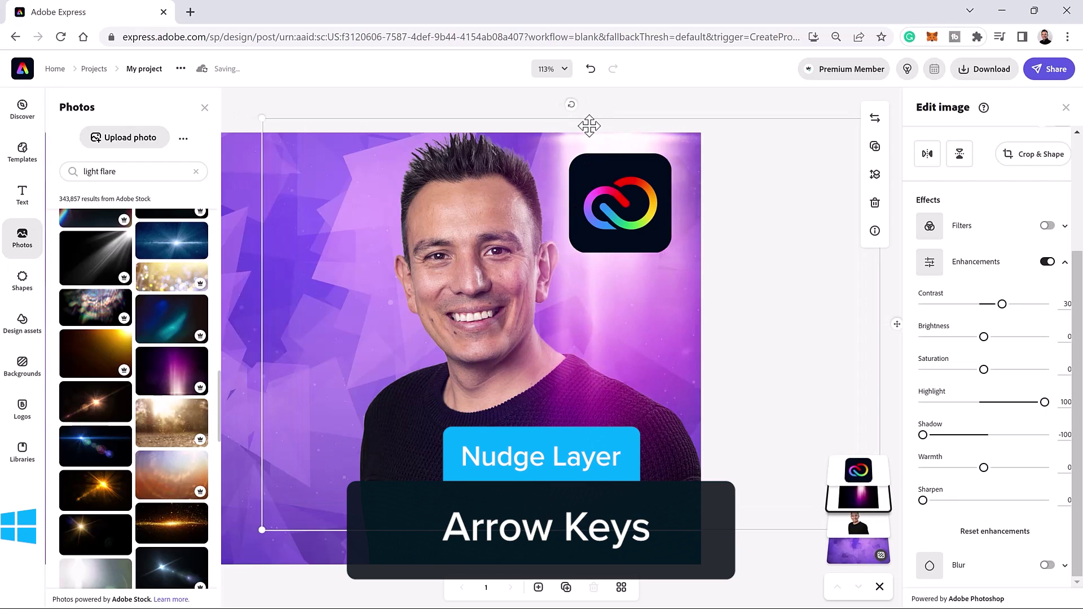
key(Right)
key(Right)
key(Right)
key(Up)
key(Up)
key(Up)
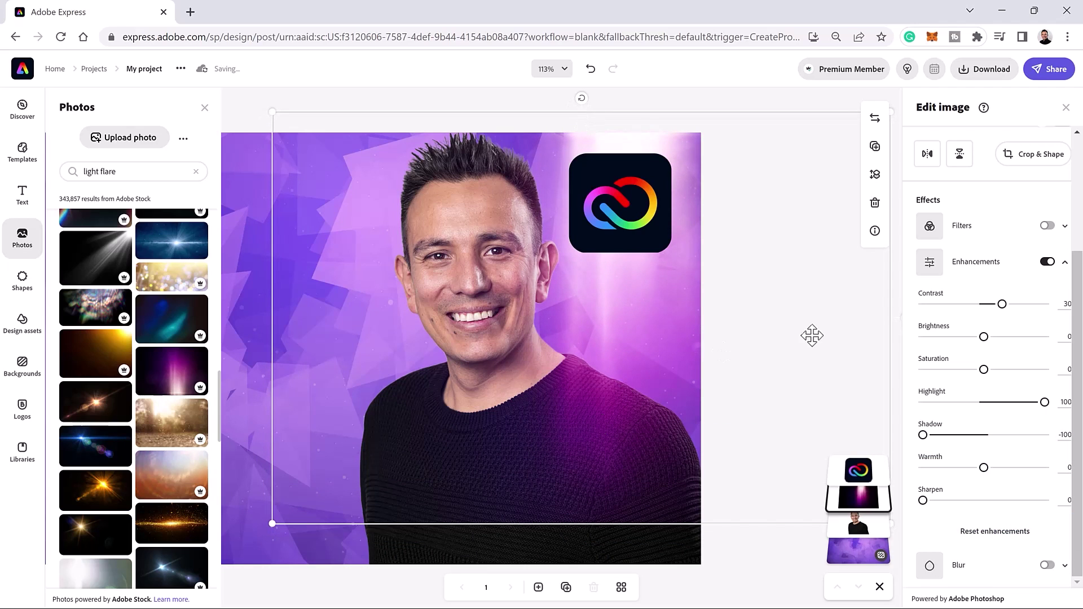
click(898, 347)
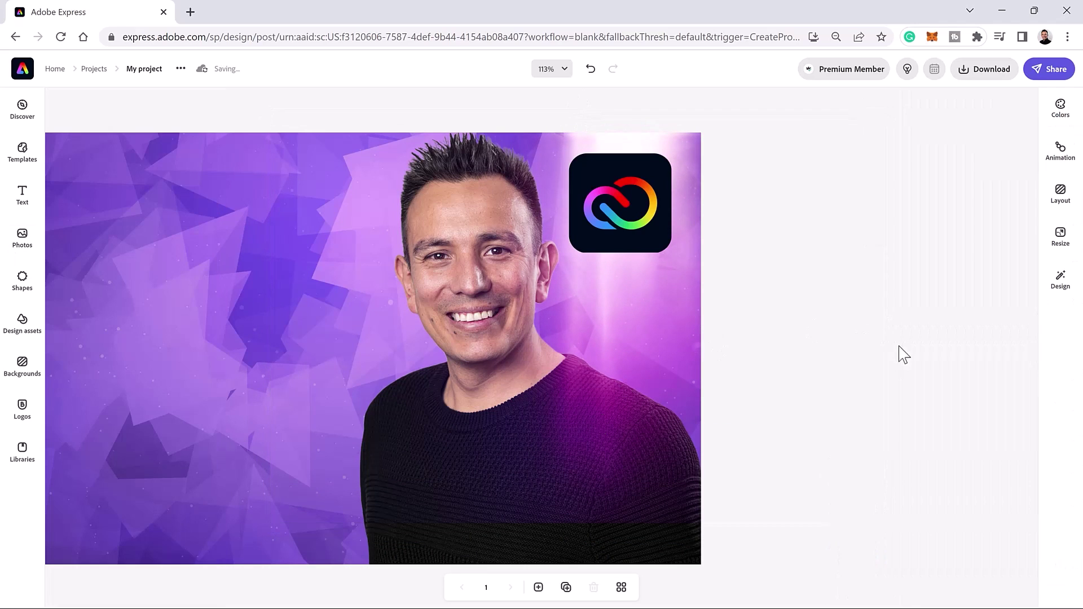
Step: Stretch the light flare further toward the lower left so its glow widens behind the portrait
click(575, 479)
drag(273, 520, 207, 564)
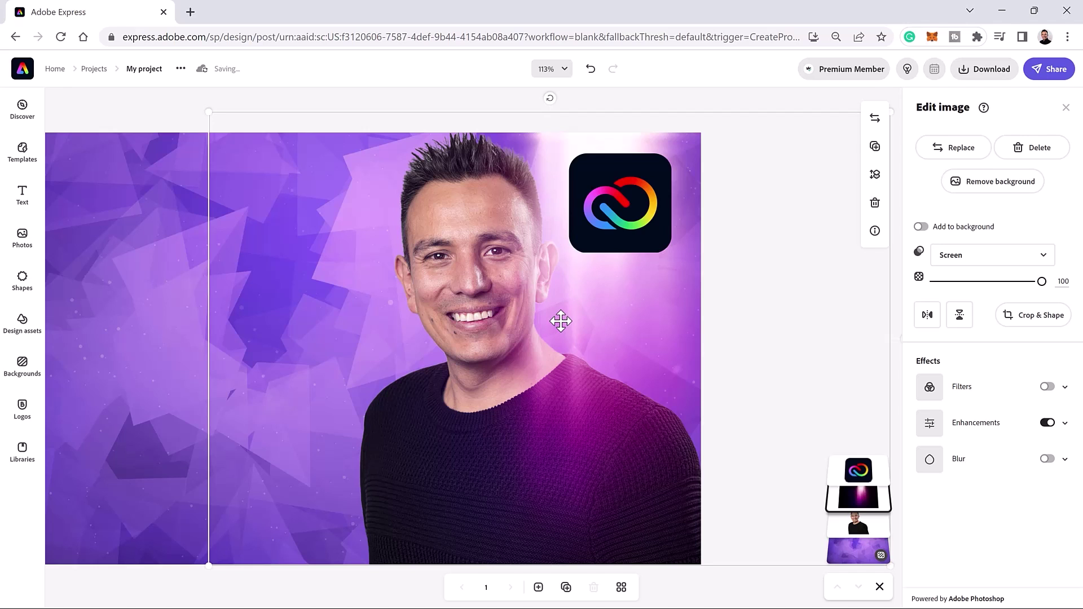
key(Escape)
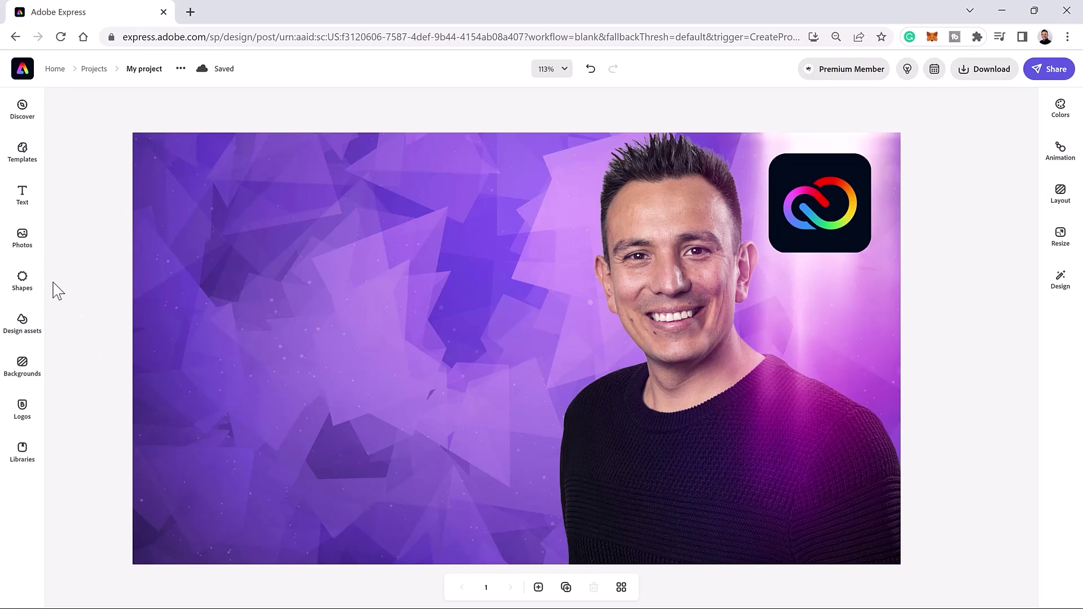
Step: Add a filled basic circle from a 'circle' shape search and move it to the canvas's left side
click(25, 282)
click(128, 138)
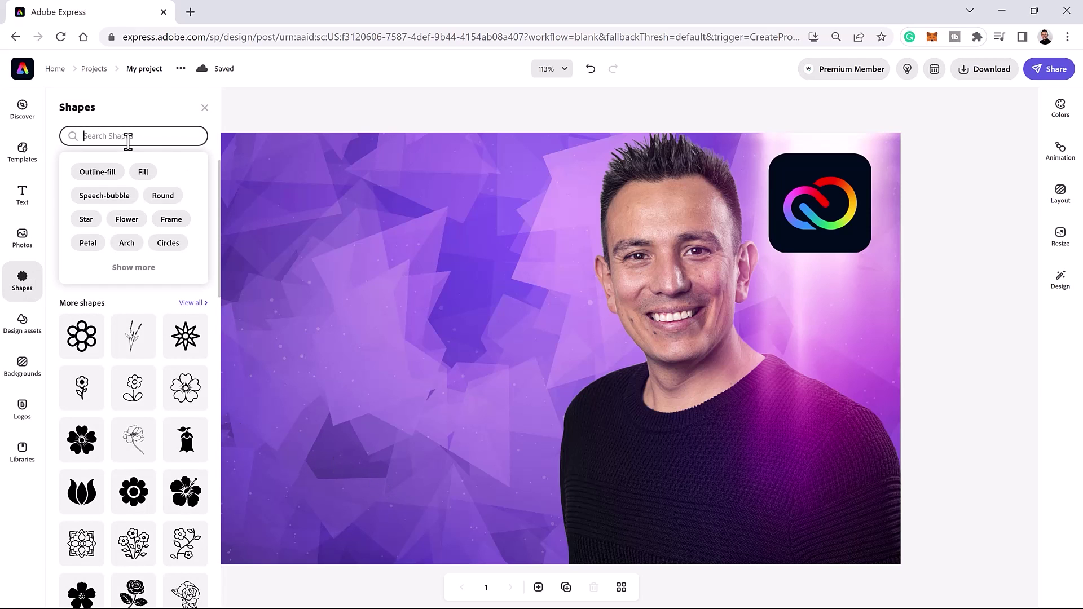
text(circle)
key(Return)
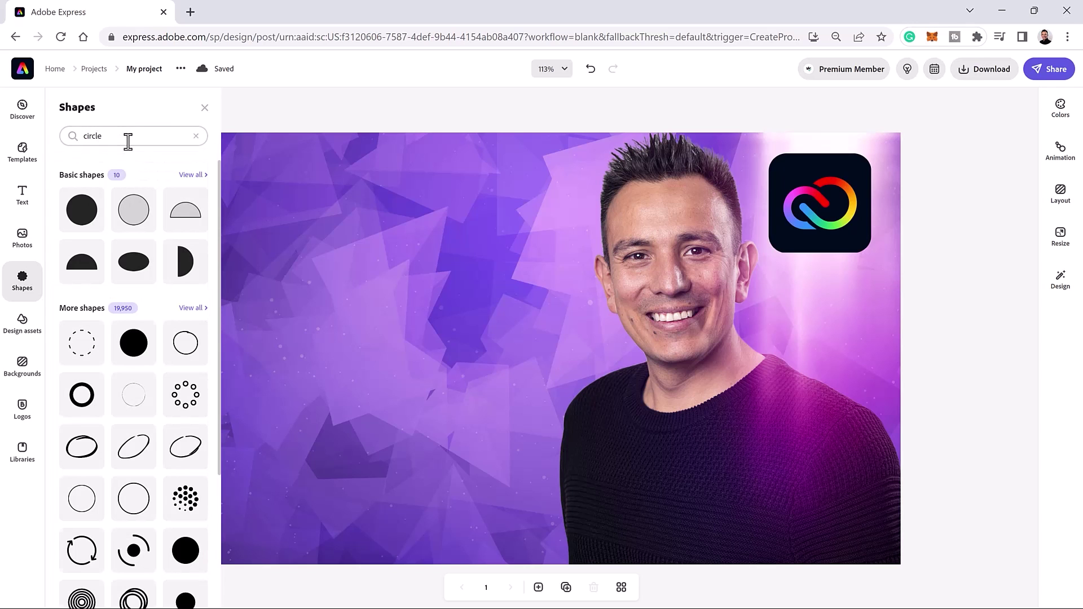
click(80, 217)
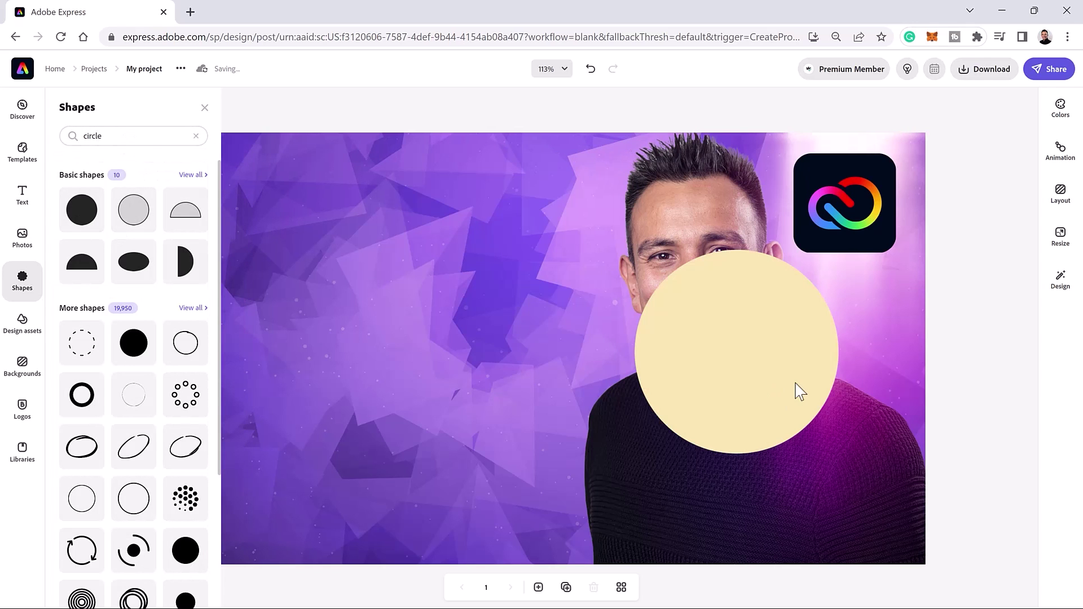
click(769, 364)
drag(769, 365, 474, 370)
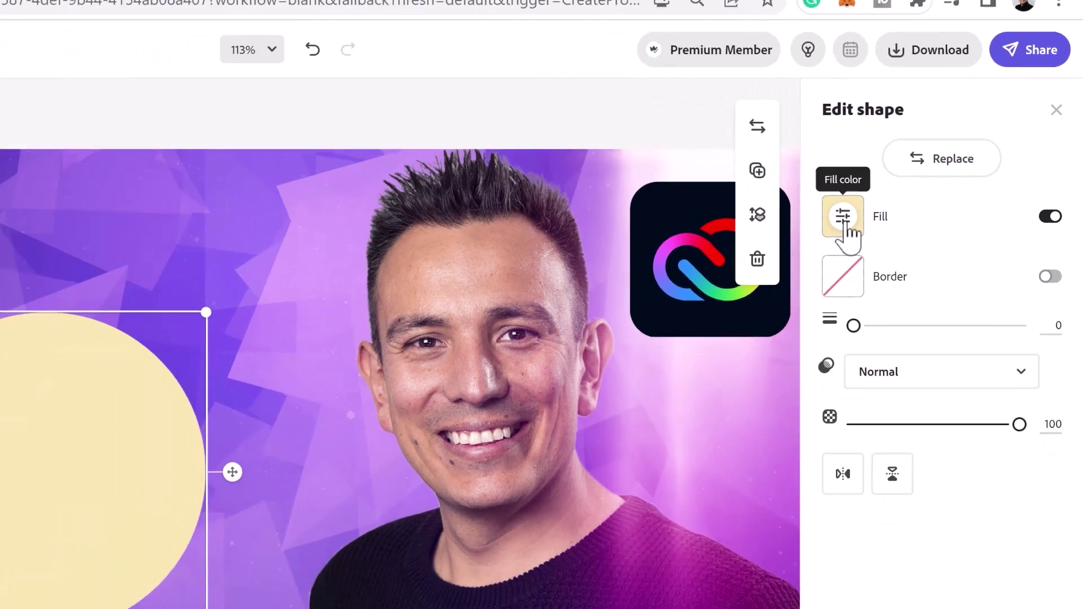
Step: Fill the circle with a bright, saturated green
click(780, 269)
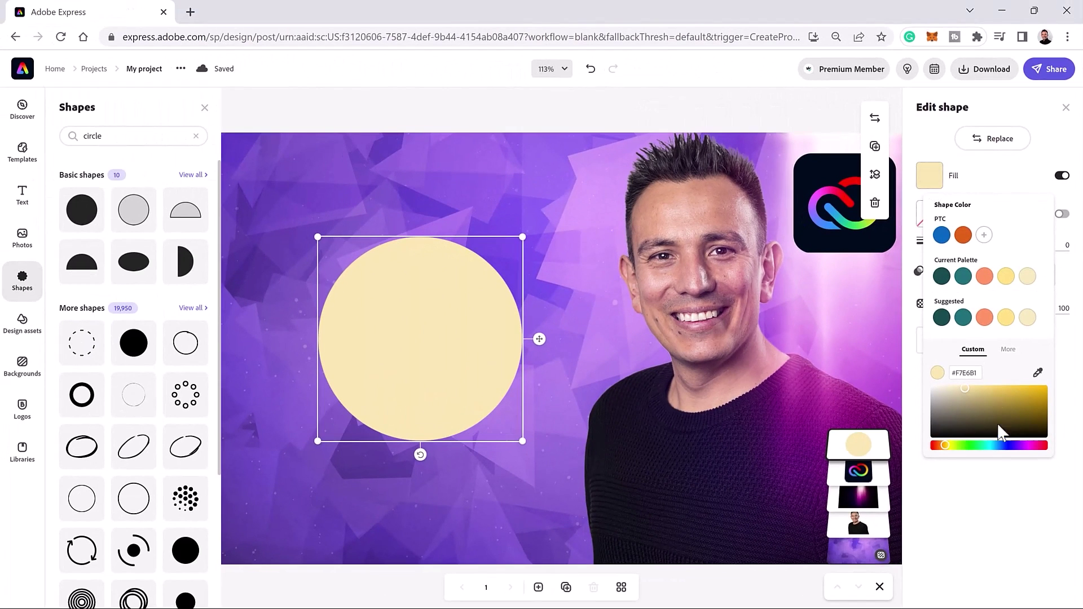
click(979, 446)
drag(1020, 411, 1056, 400)
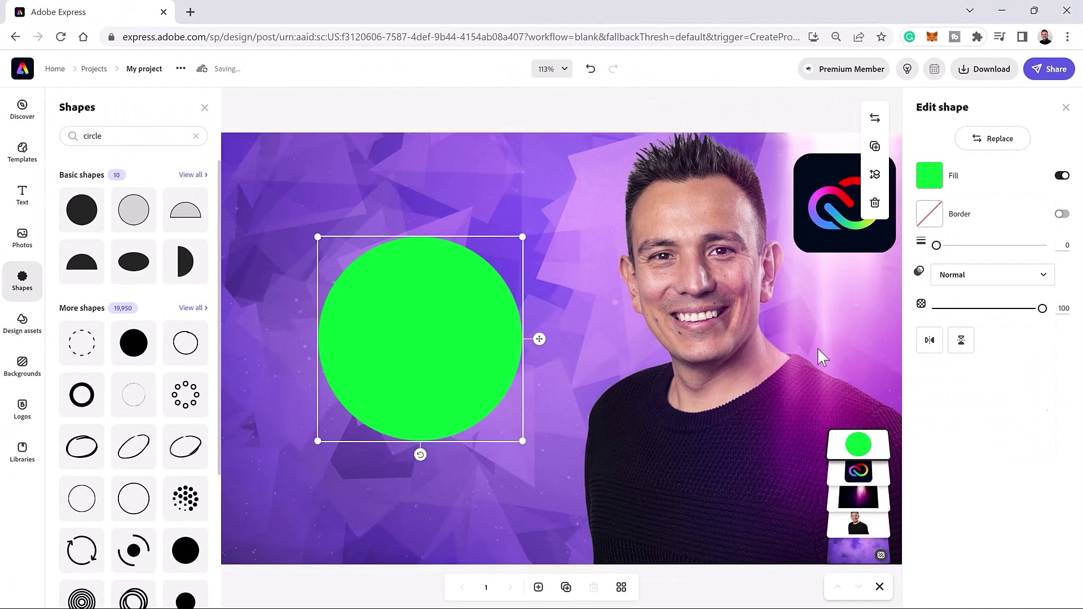
double_click(87, 136)
Step: Place an arrow shape from an 'ar' search on the circle, pointing up, shrunk and centred
text(arrow)
key(Return)
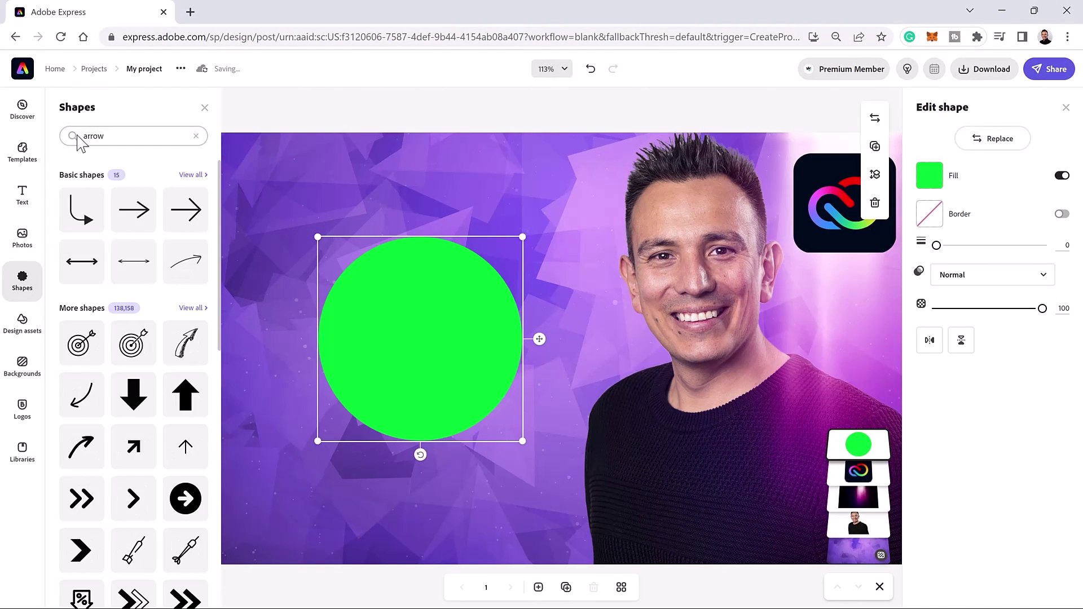
scroll(188, 405, down, 10)
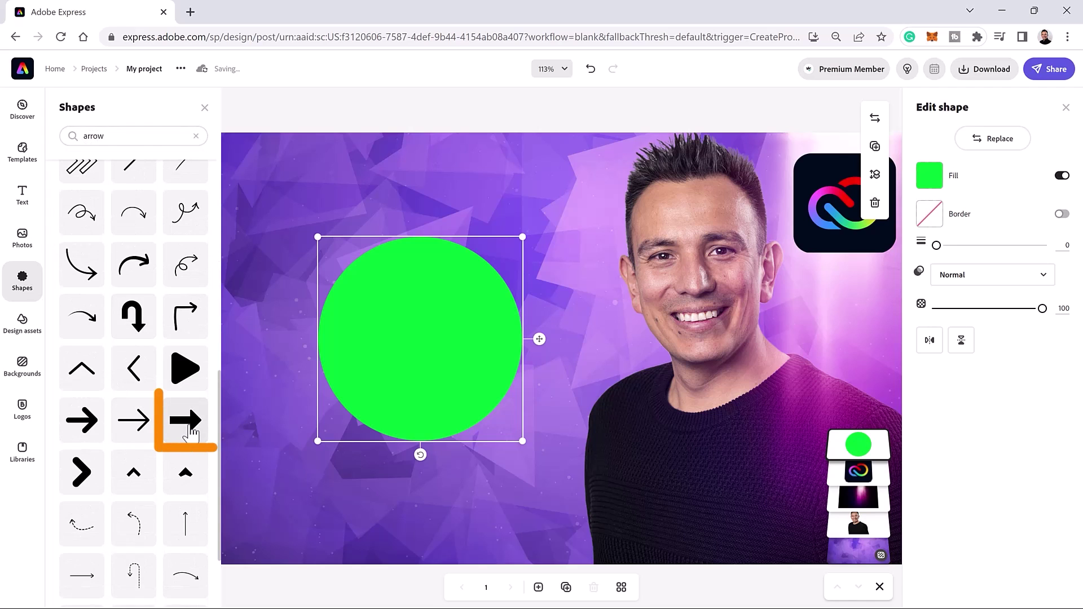
drag(190, 434, 532, 380)
drag(465, 449, 546, 304)
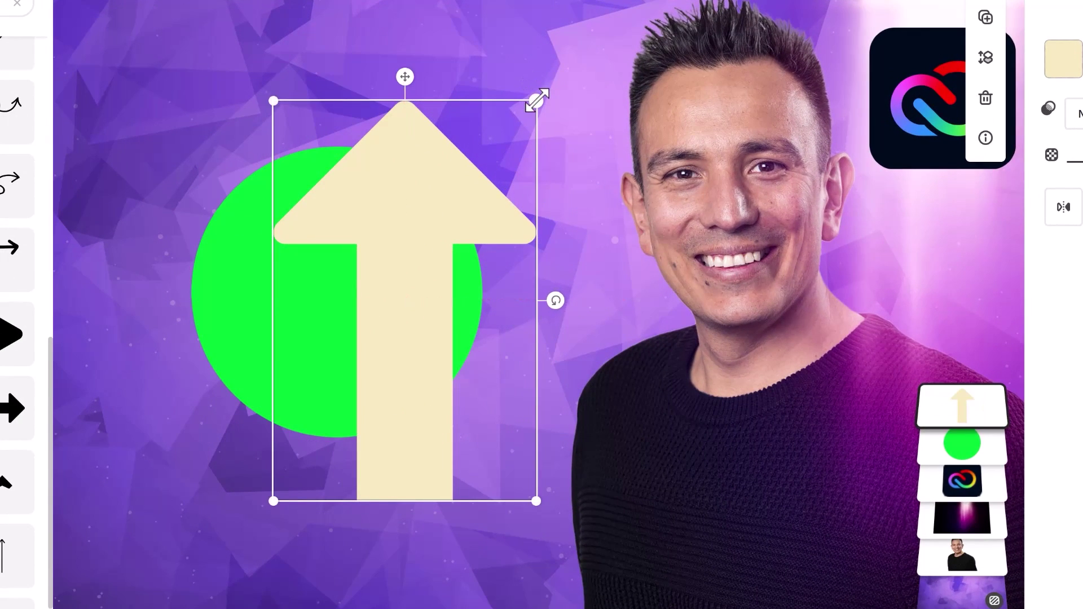
drag(536, 99, 388, 276)
drag(355, 315, 342, 253)
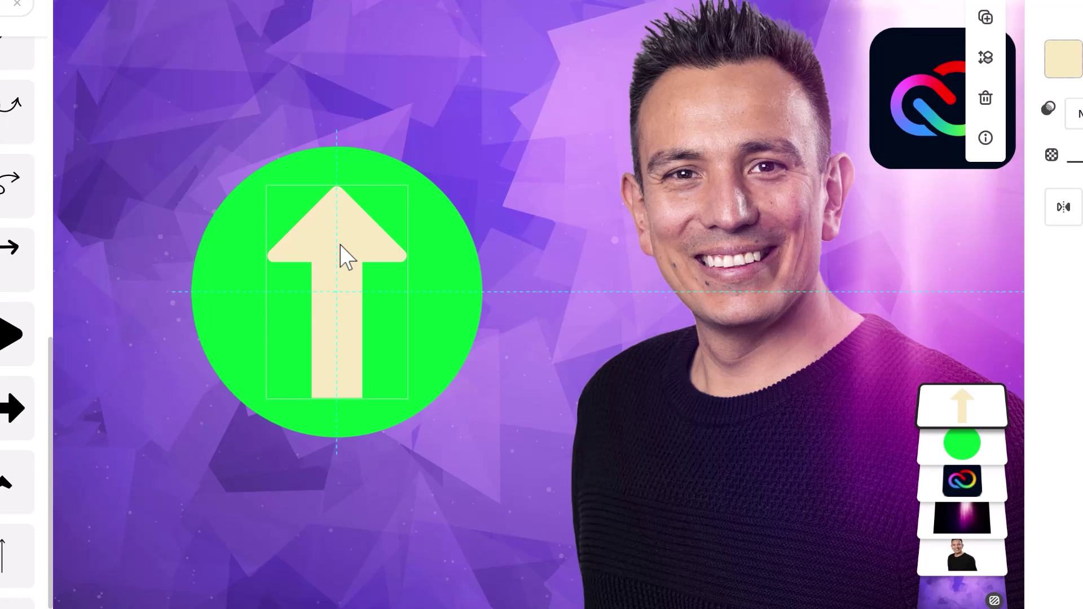
drag(339, 245, 340, 245)
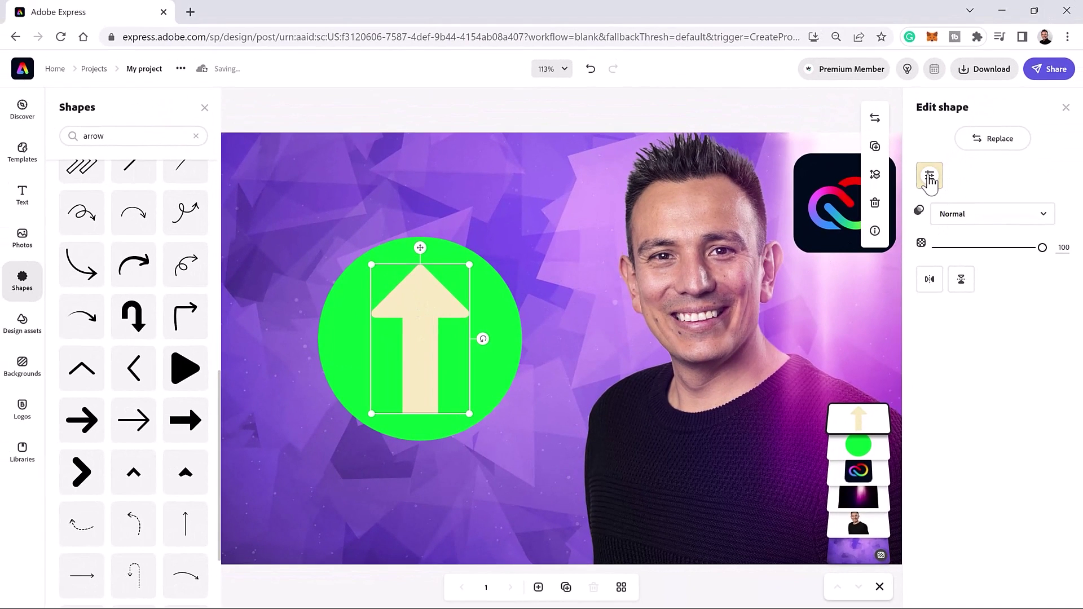
Step: Make the arrow white, then shrink it together with the circle and move both to the upper left
click(930, 176)
drag(955, 406, 921, 375)
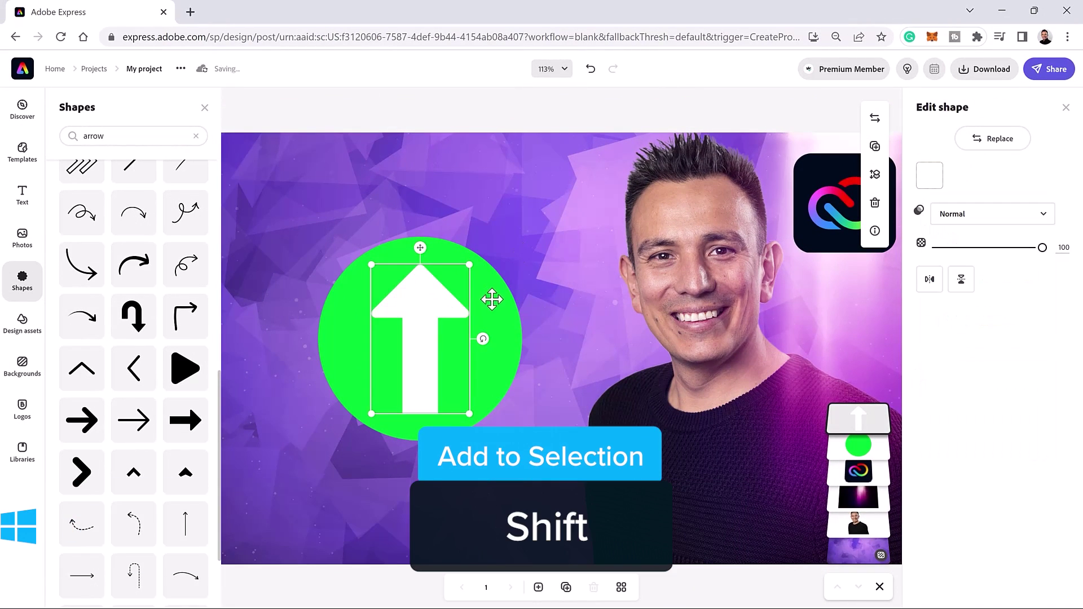
shift+click(490, 297)
drag(522, 237, 395, 363)
drag(370, 398, 316, 290)
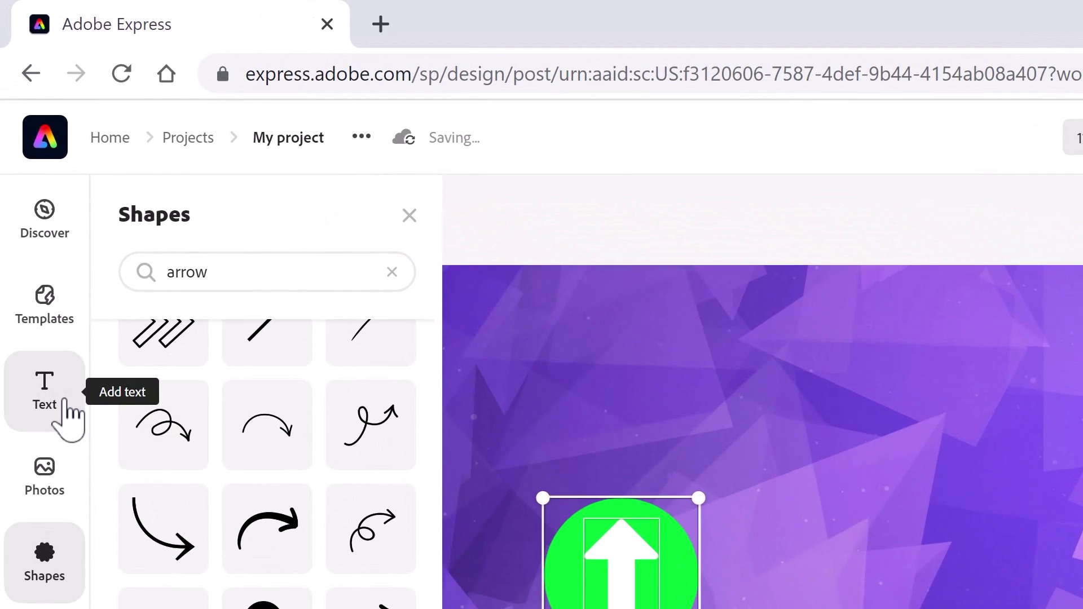
Step: Add the Education 'Parent Teacher Conference' text design and move it left, below the arrow circle
click(31, 199)
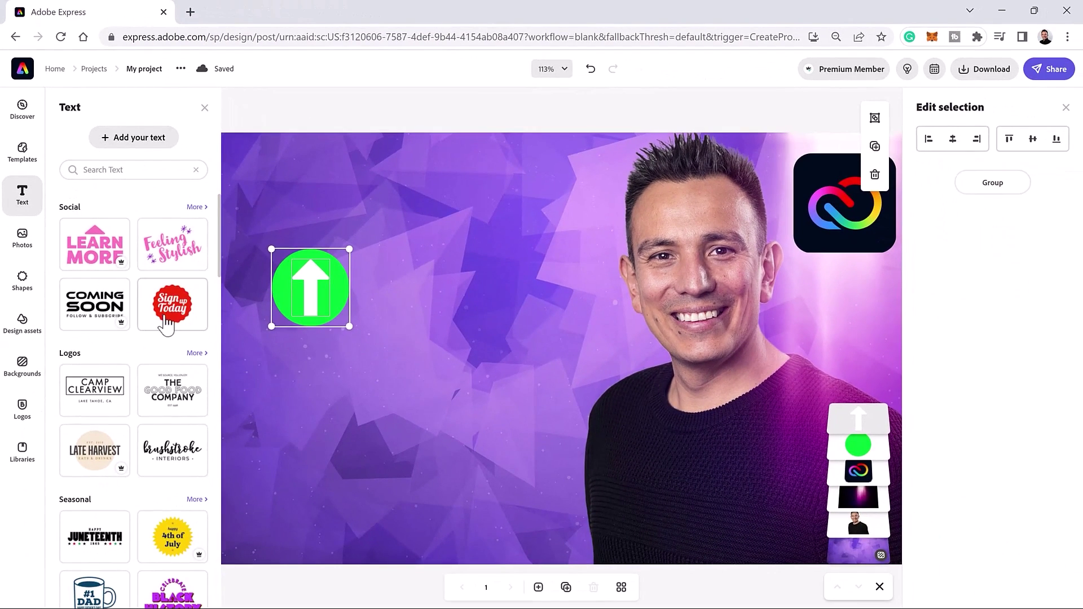
drag(227, 278, 236, 608)
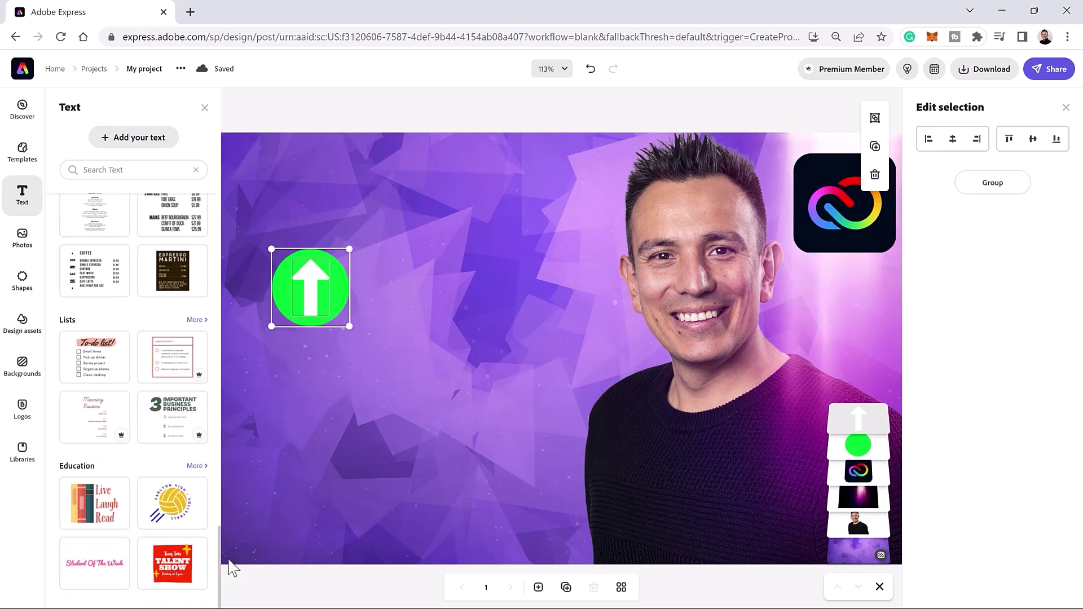
click(203, 467)
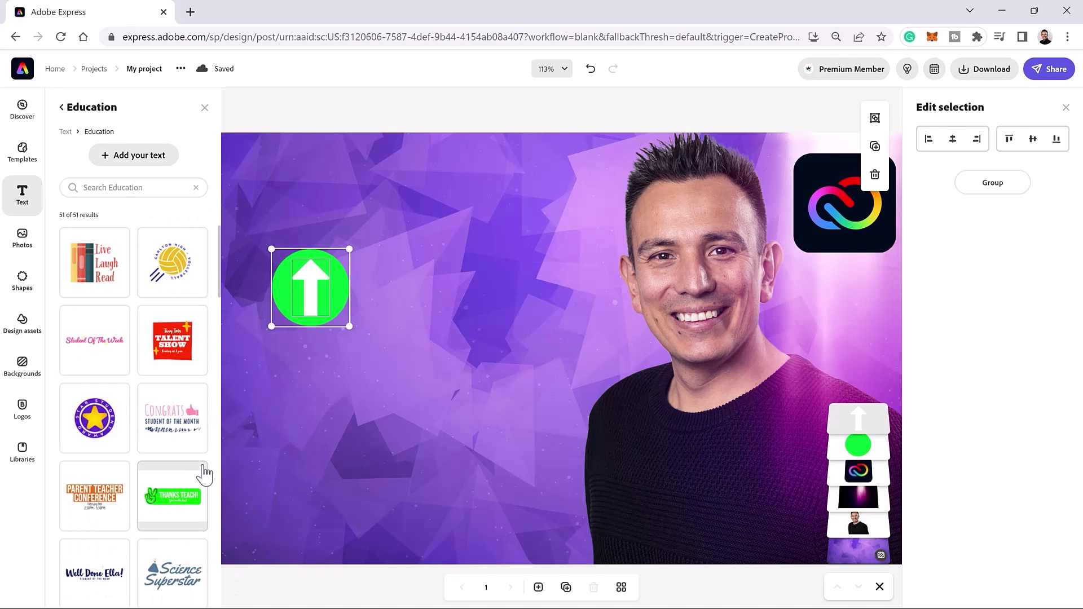
click(107, 510)
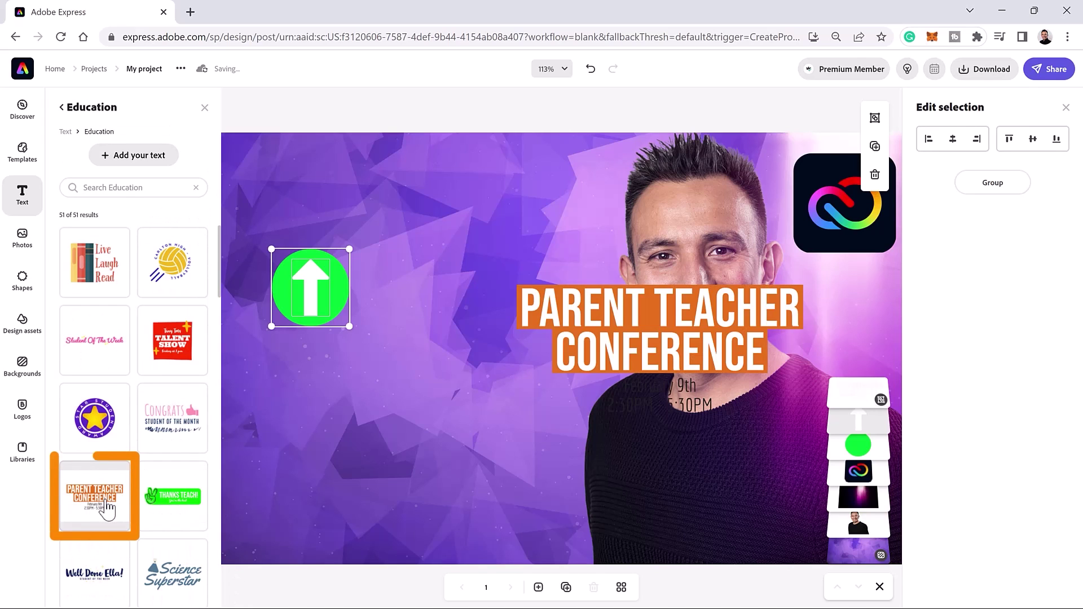
drag(671, 340, 417, 417)
click(417, 429)
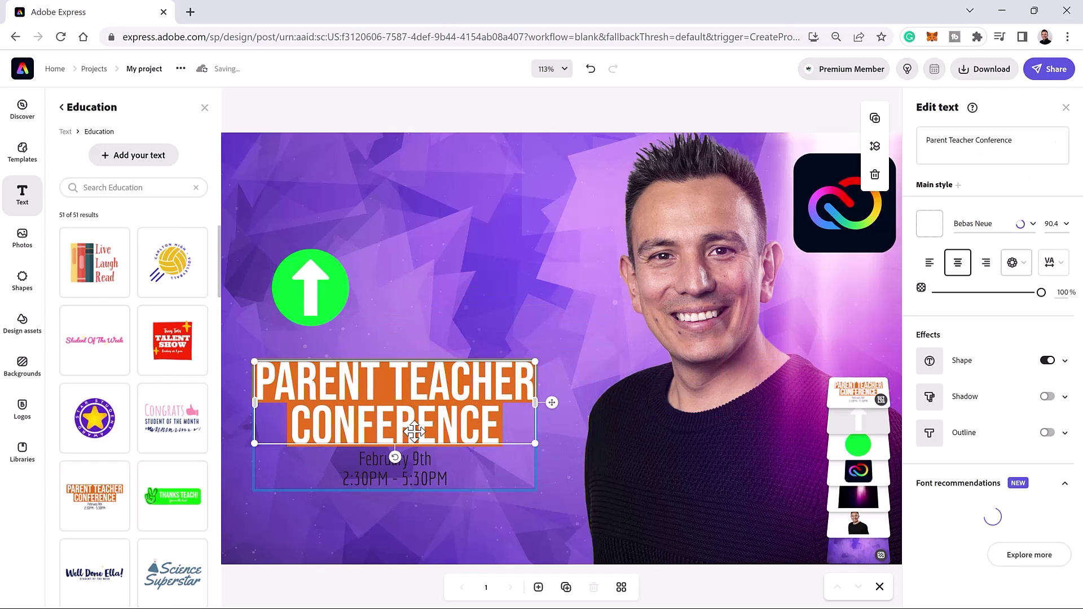
click(417, 478)
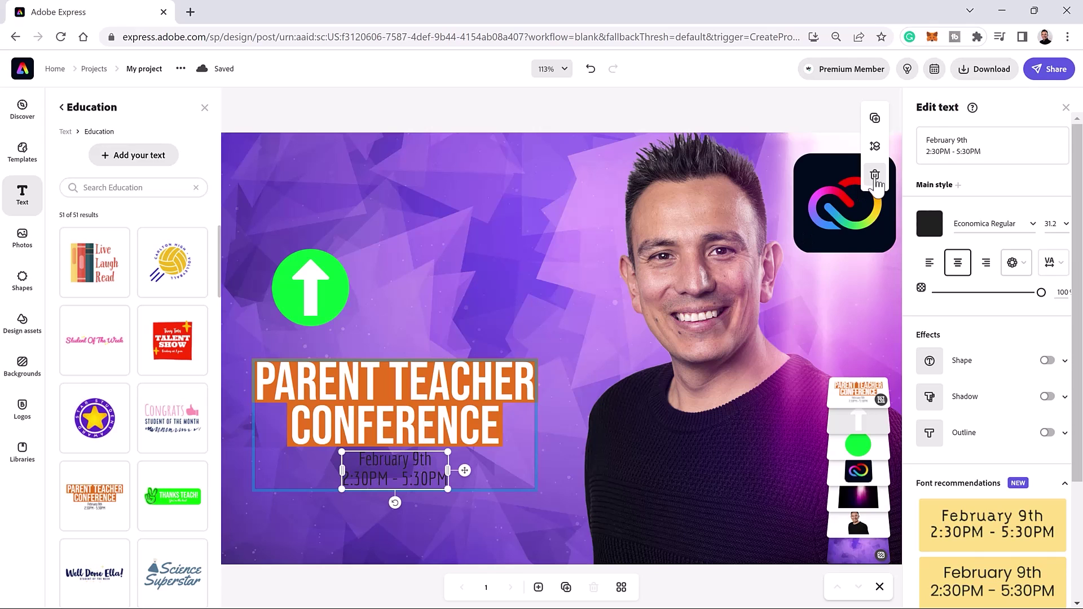
Step: Delete the date text and change the title wording to 'More'
click(874, 176)
click(393, 429)
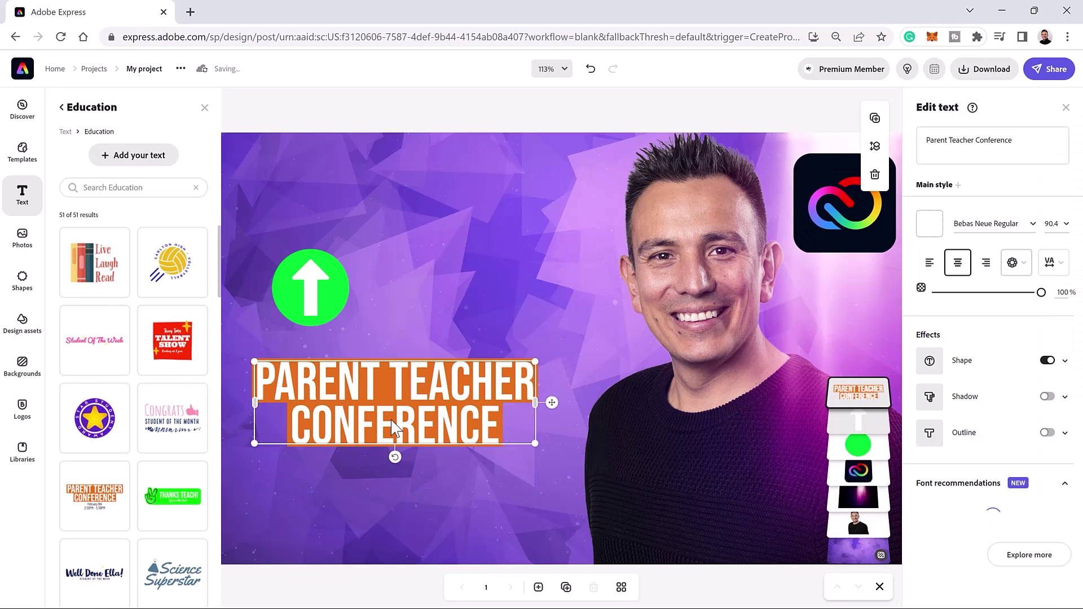
click(958, 140)
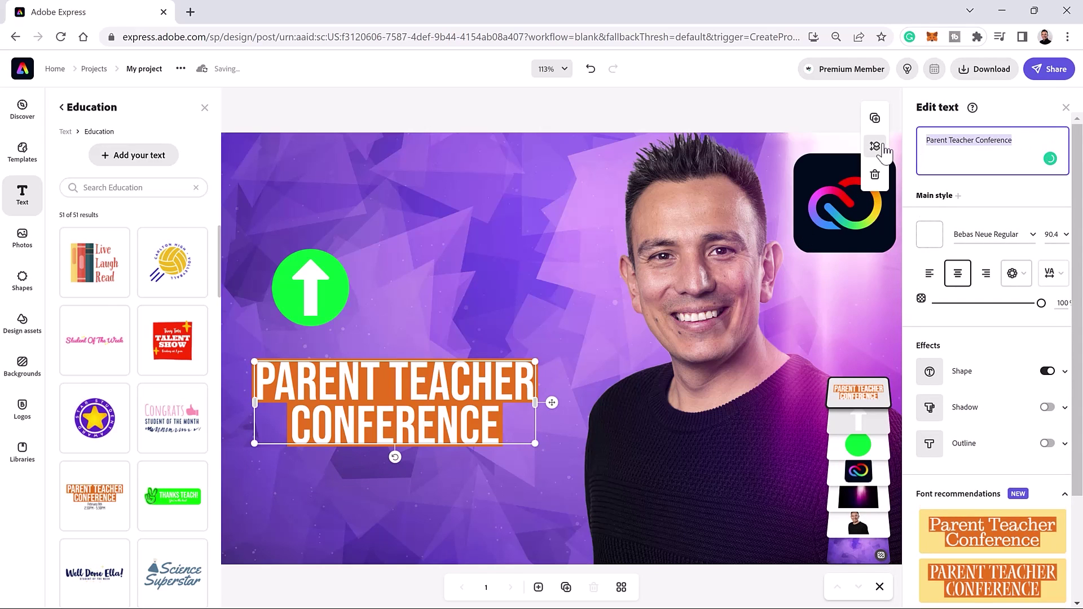
text(More)
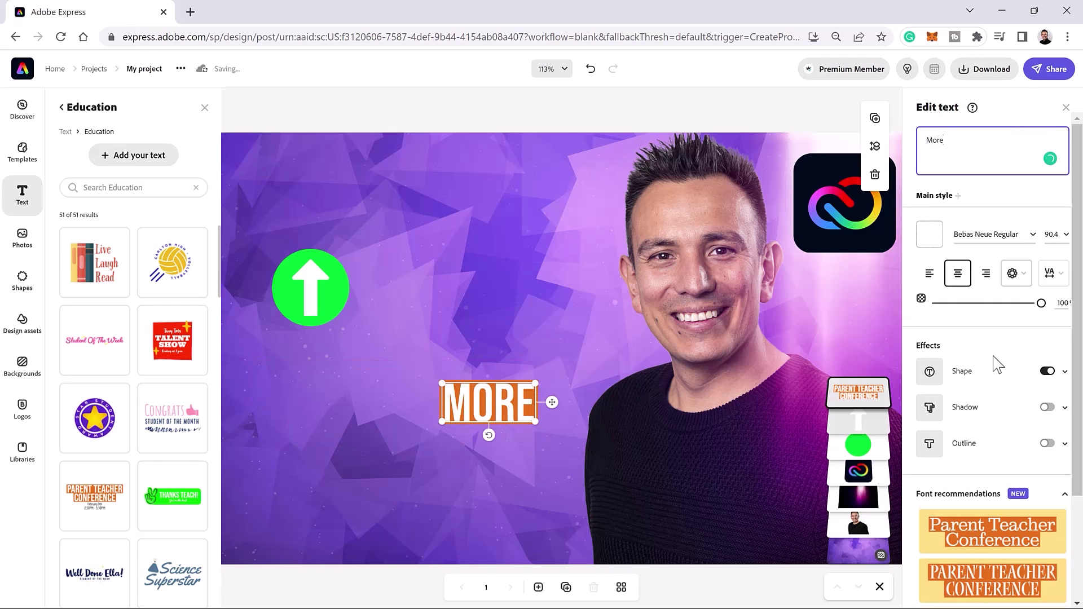
Step: Set the title's background shape colour to black
click(1064, 371)
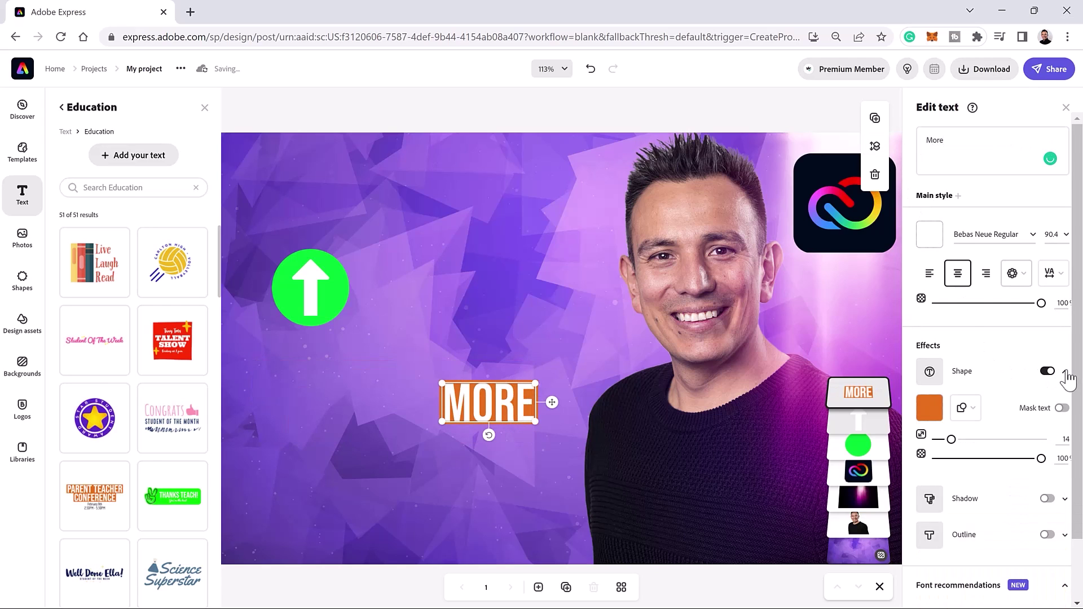
click(930, 397)
click(925, 201)
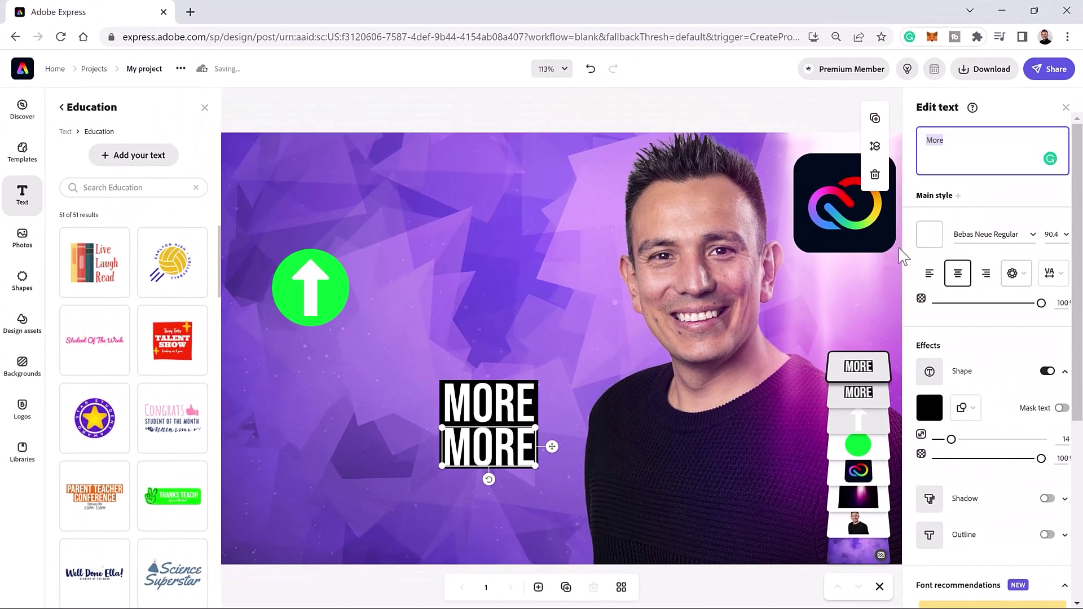
Step: Change the copy to 'Views!' at text size 120 and place it directly under MORE
text(Views!)
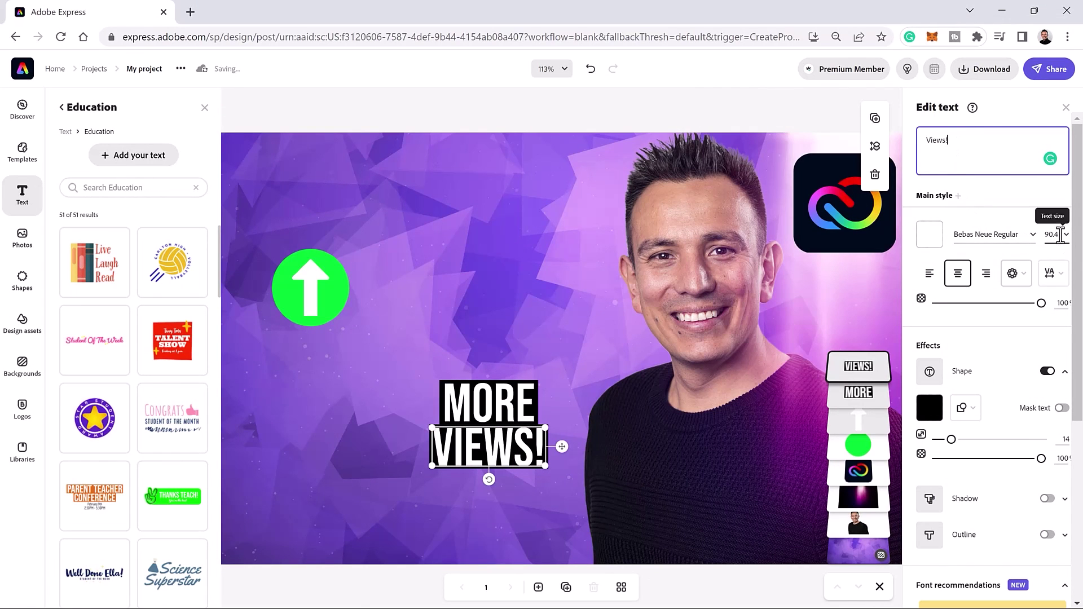
drag(1060, 235, 1032, 235)
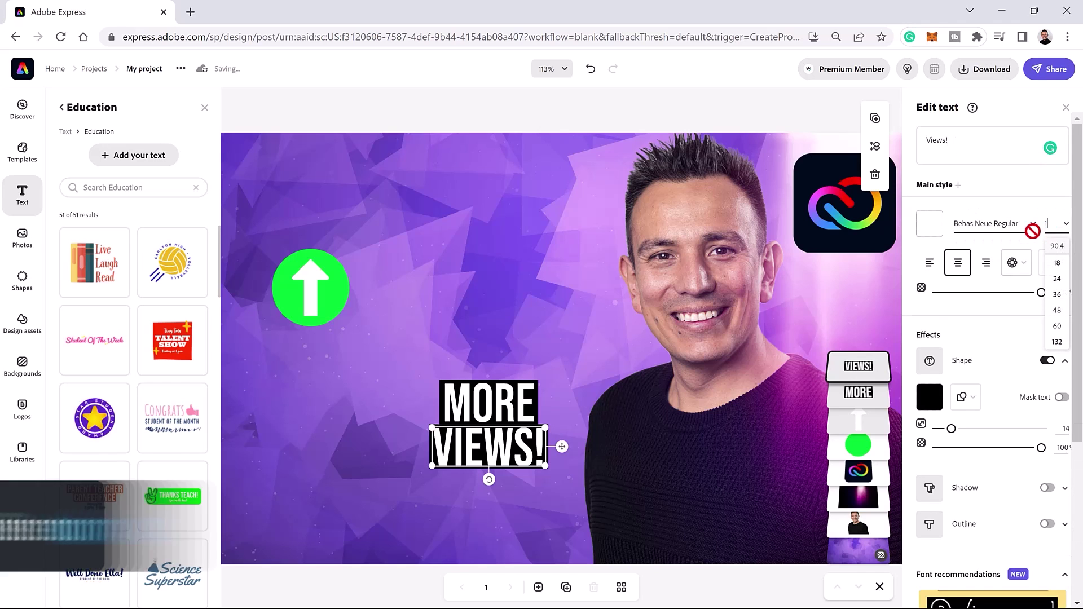
text(120)
key(Return)
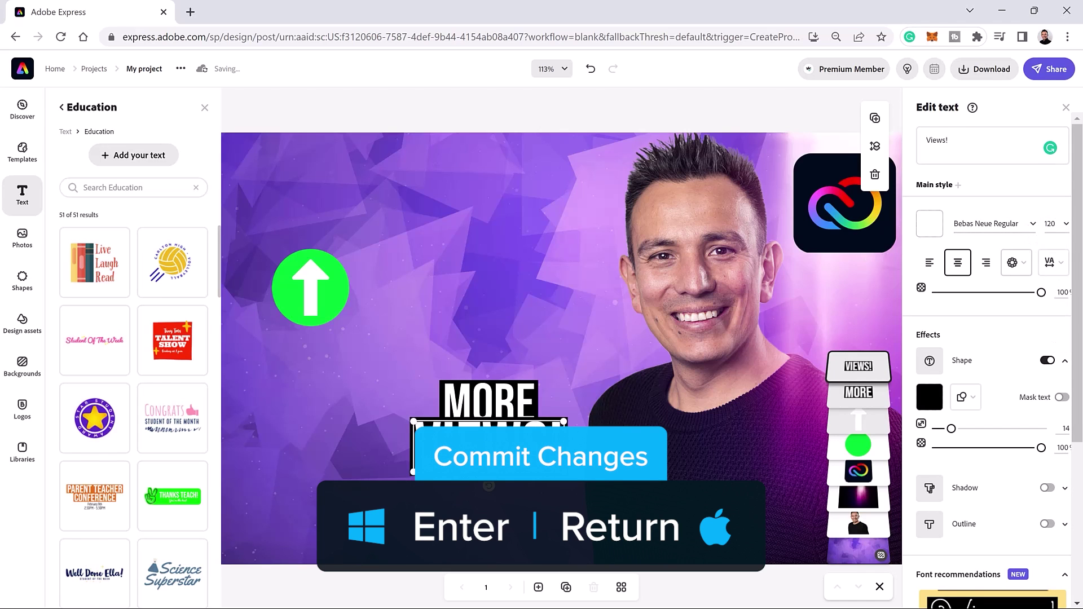
drag(541, 448, 512, 461)
Step: Make the VIEWS! background box bright red
click(929, 397)
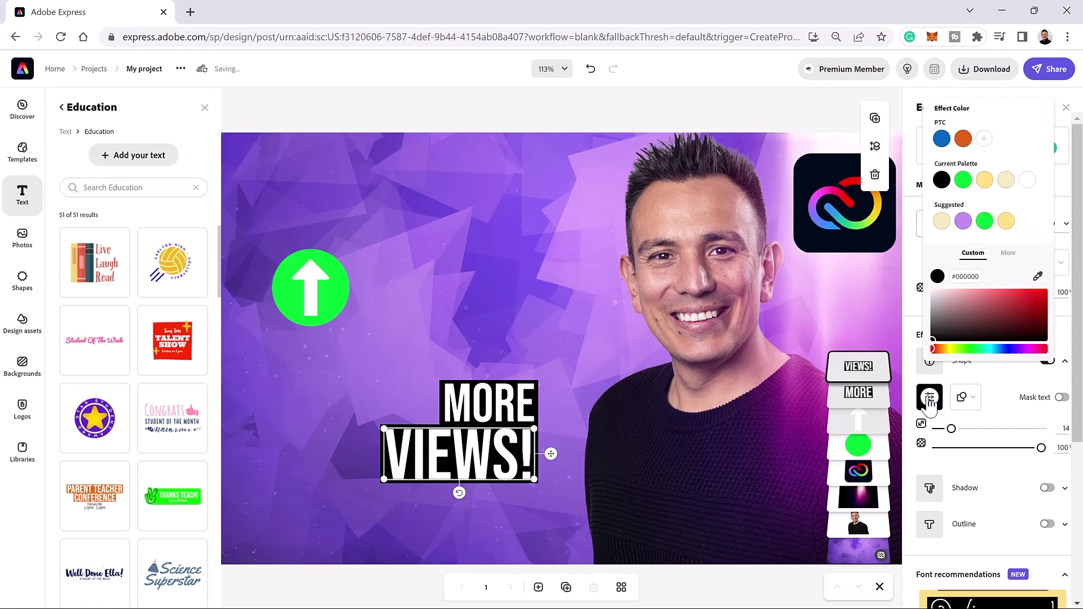
drag(1025, 322, 1053, 289)
click(1058, 293)
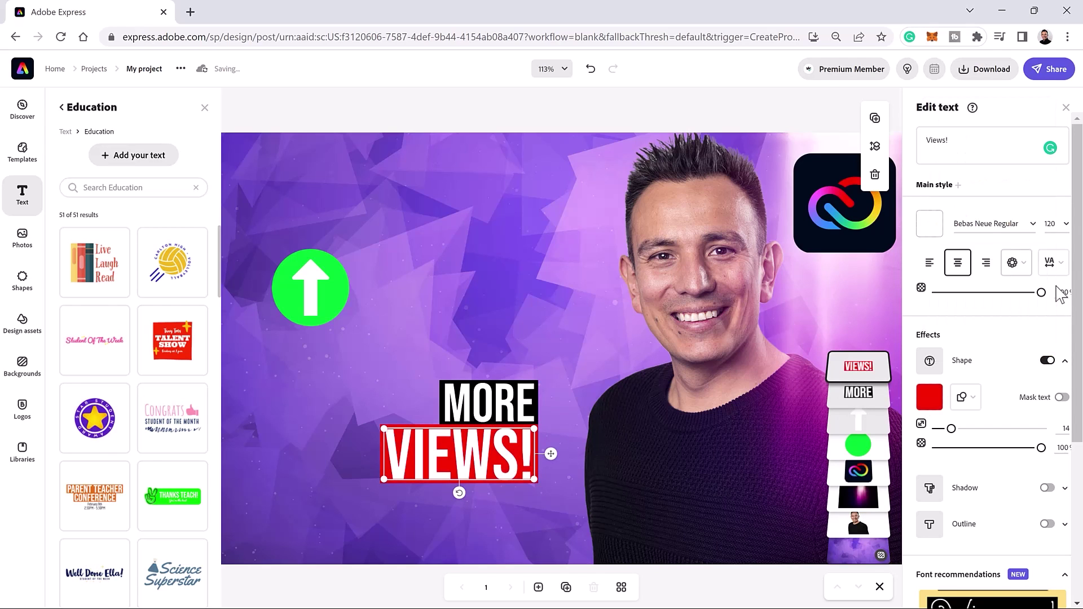
click(312, 301)
Step: Shrink the arrow and circle together and place them just left of MORE
shift+click(338, 298)
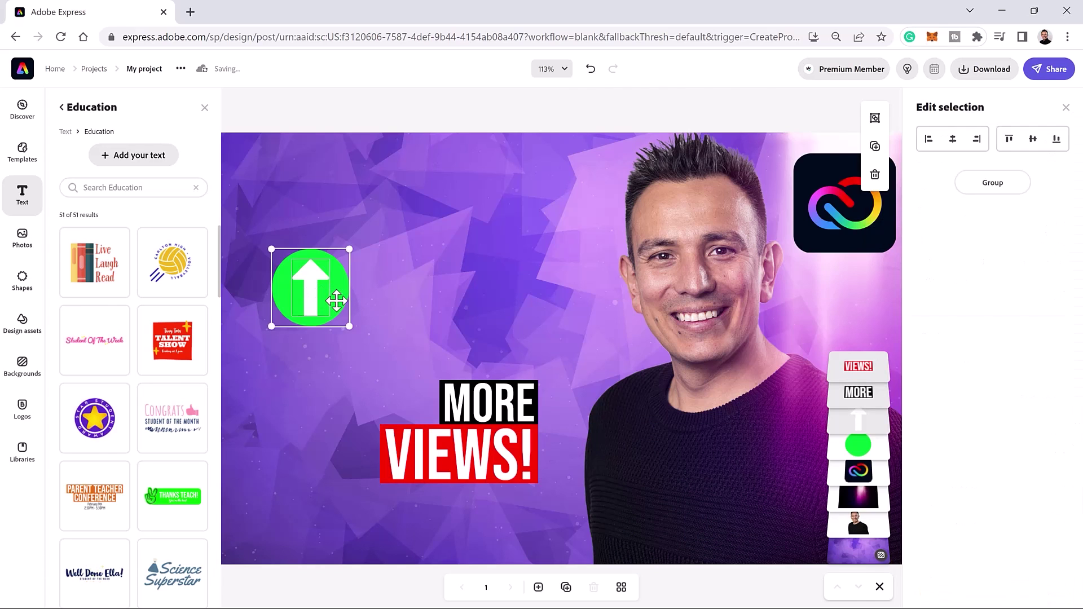
drag(271, 248, 309, 286)
drag(337, 327, 419, 429)
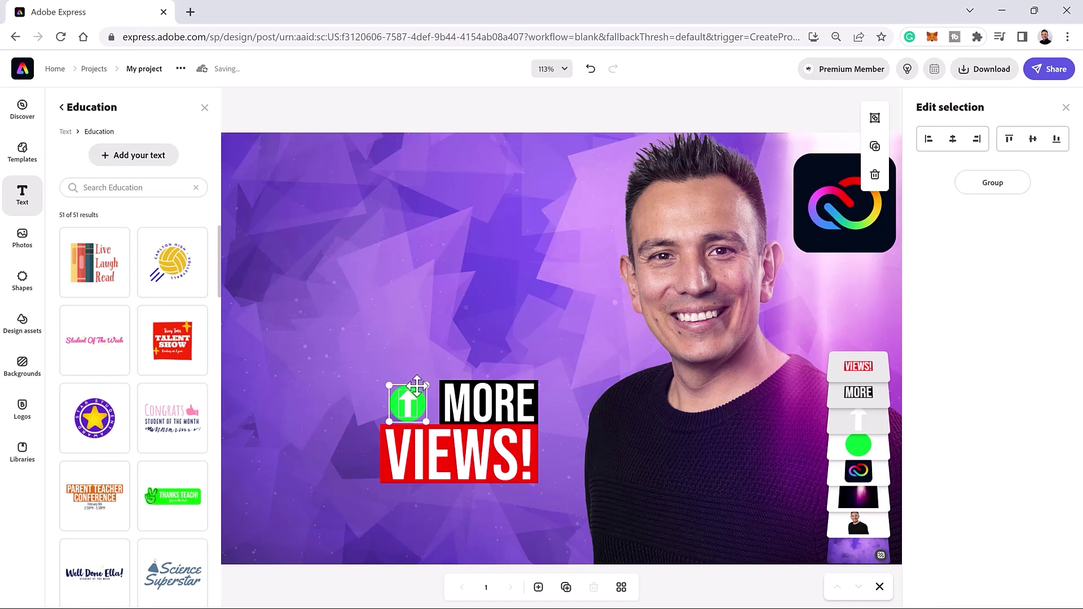
mouse_move(430, 382)
mouse_down()
mouse_move(438, 373)
mouse_move(404, 411)
mouse_move(428, 377)
mouse_up()
Step: Select the up-arrow, green circle, MORE and VIEWS! together
click(451, 401)
click(403, 412)
shift+click(389, 388)
shift+click(503, 407)
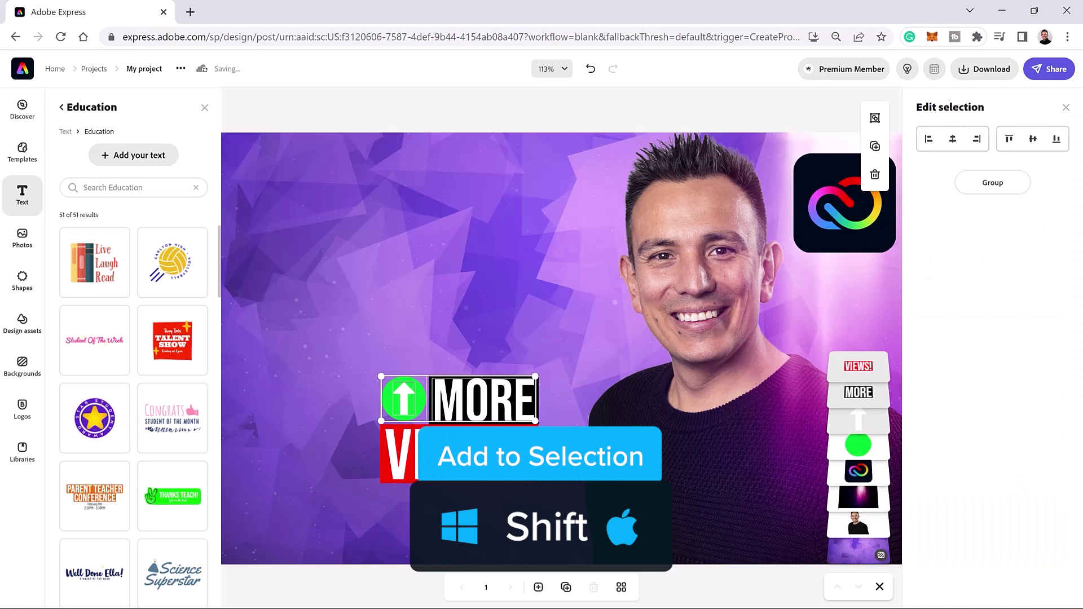
shift+click(454, 461)
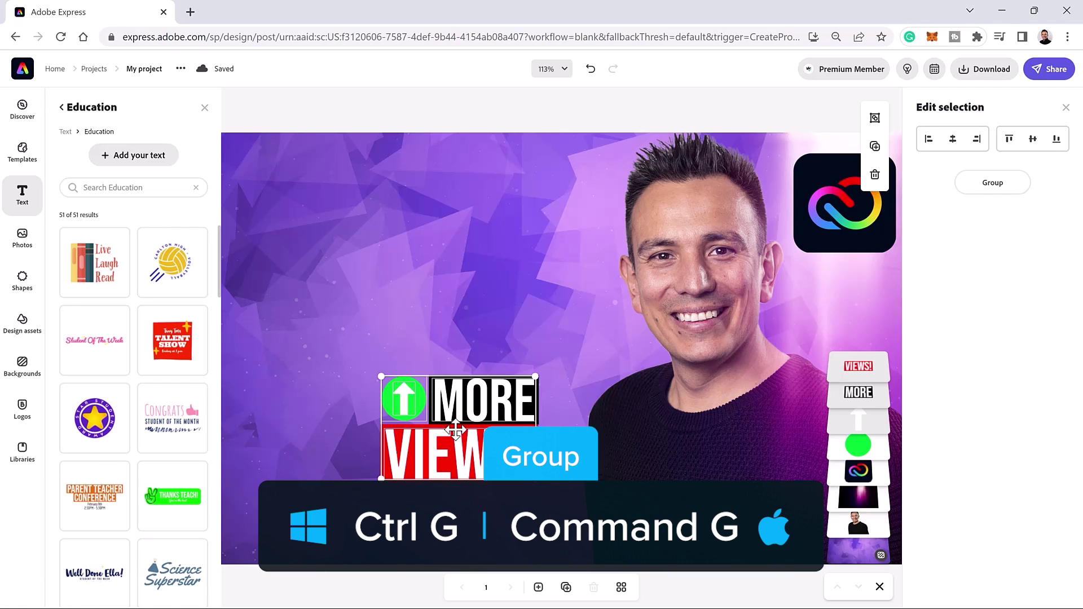
Step: Group the arrow circle, MORE and VIEWS!, enlarge it over the left half, and zoom to 25%
key(ctrl+g)
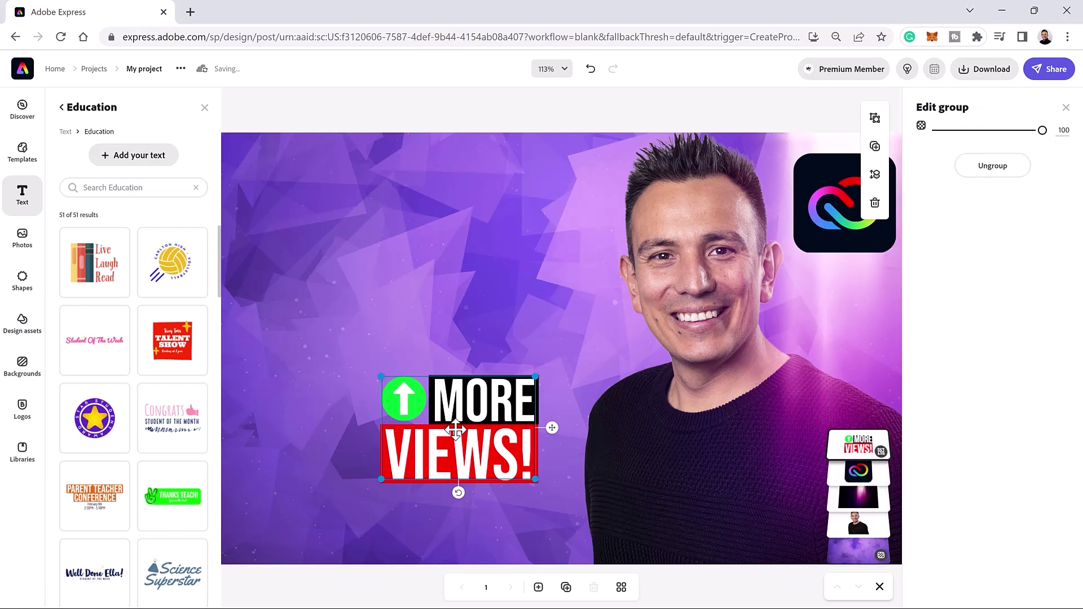
drag(456, 431, 409, 324)
drag(489, 373, 592, 442)
drag(333, 266, 242, 209)
drag(452, 313, 444, 347)
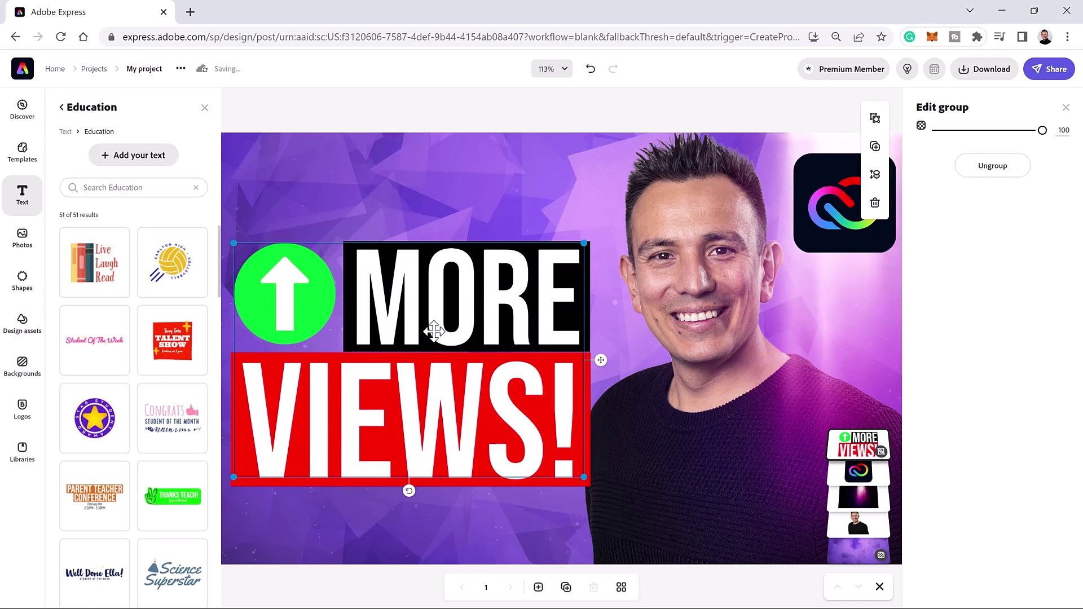
click(563, 72)
click(516, 231)
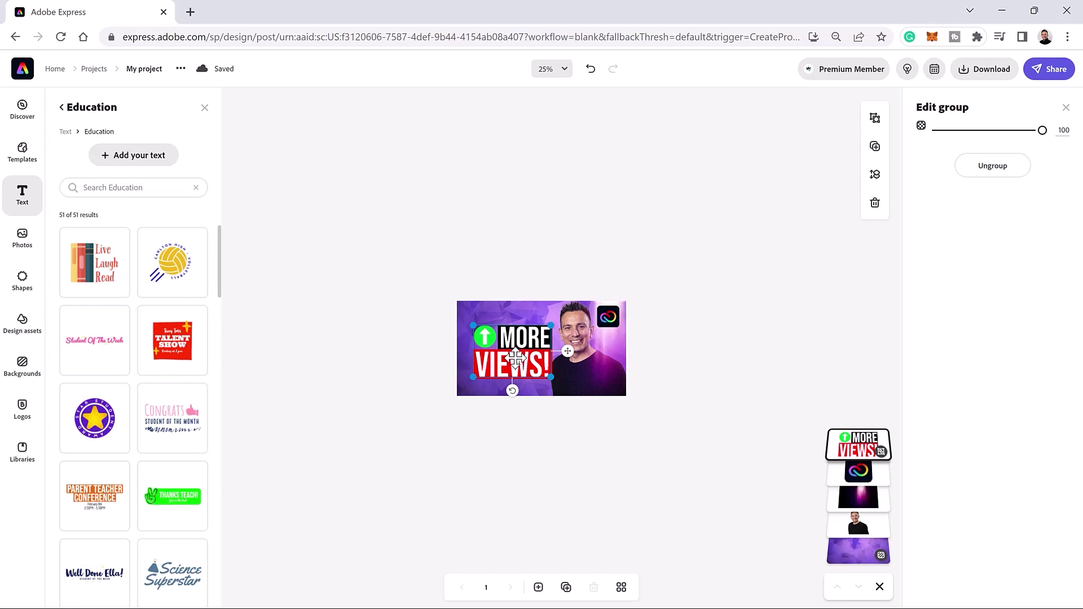
Step: Nudge the headline group slightly left and set the download file type to JPG
drag(514, 358, 508, 355)
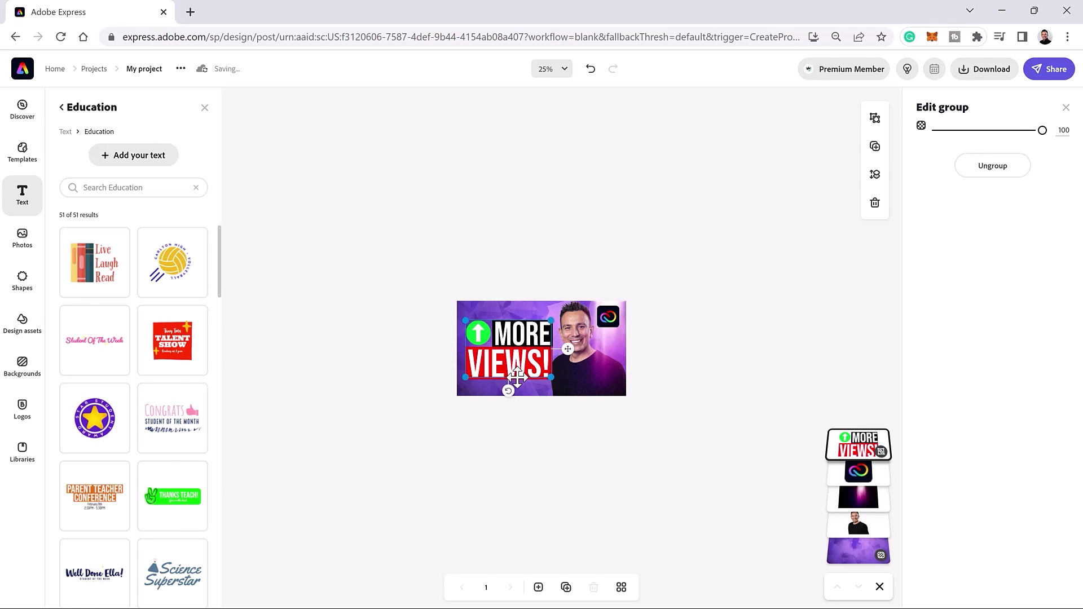
drag(617, 361, 649, 355)
click(655, 431)
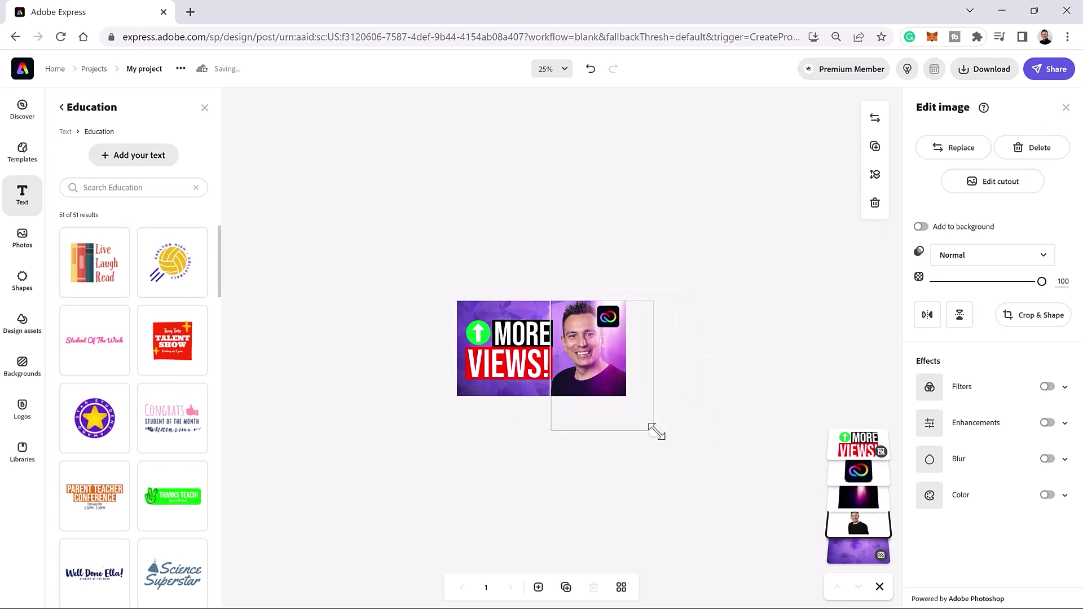
click(726, 422)
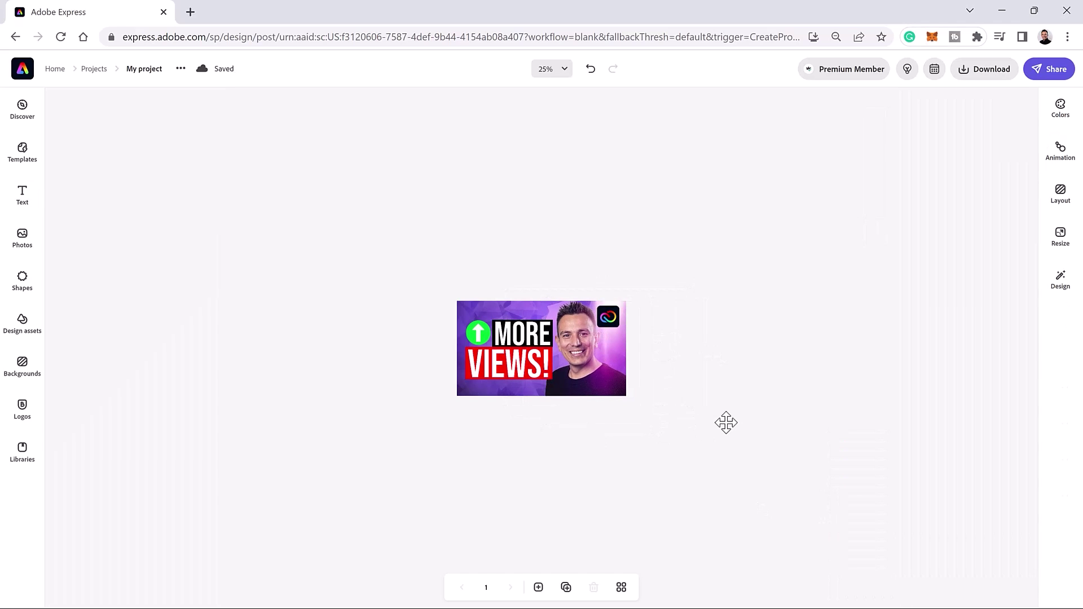
click(991, 71)
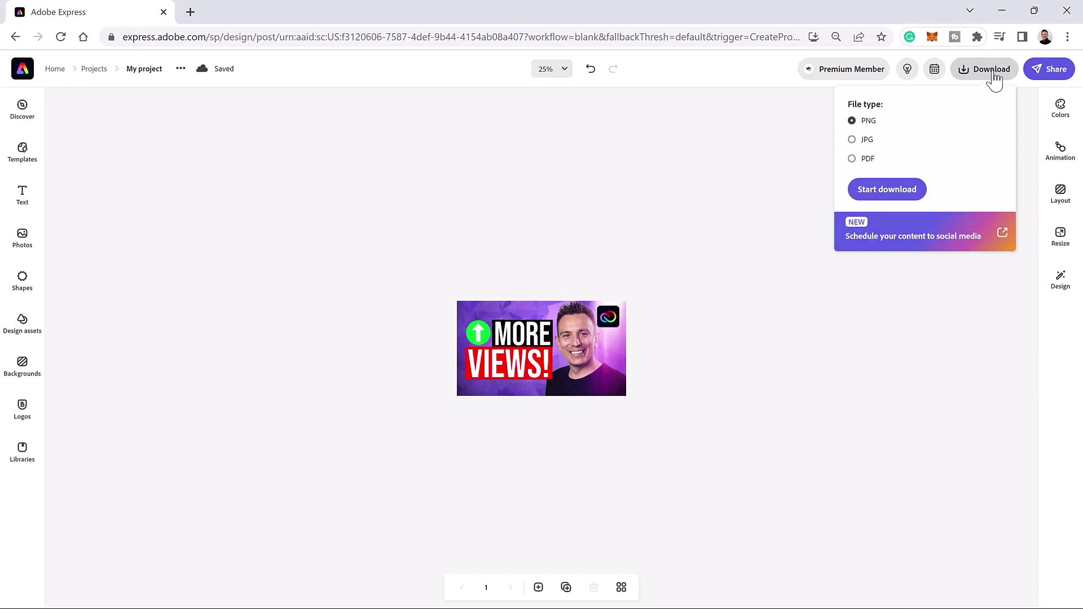
click(867, 145)
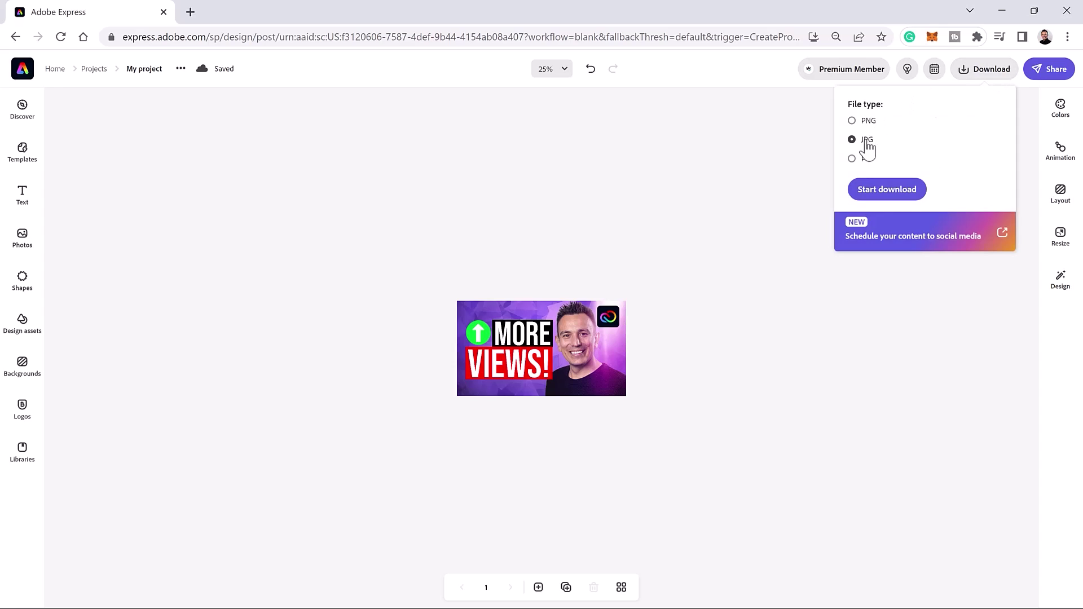